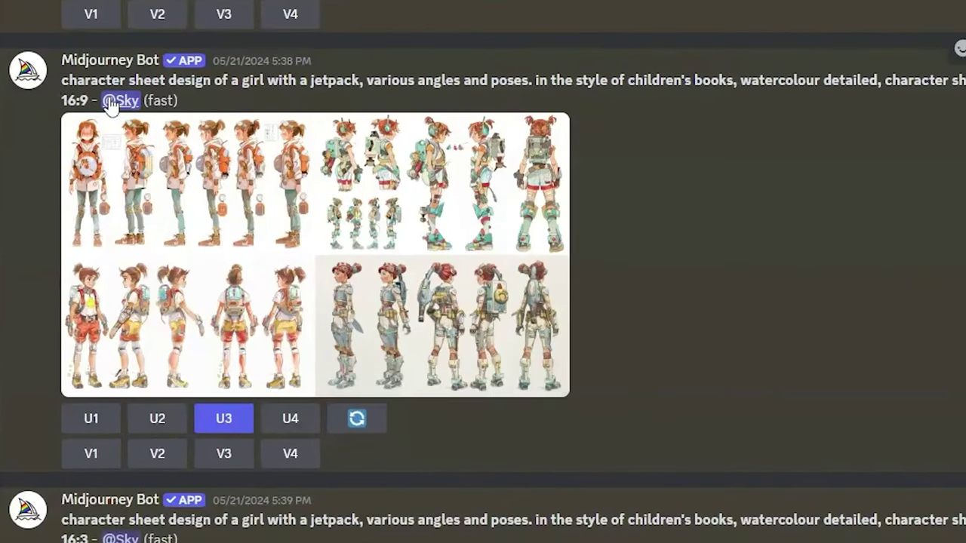
Delete the character-sheet opening and the 'watercolour detailed' wording from the prompt
drag(59, 80, 256, 80)
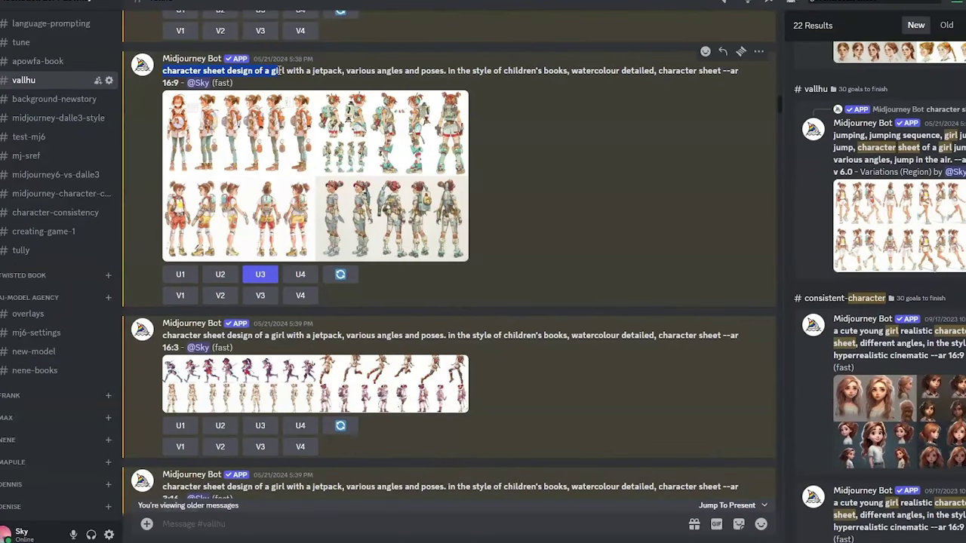
click(300, 76)
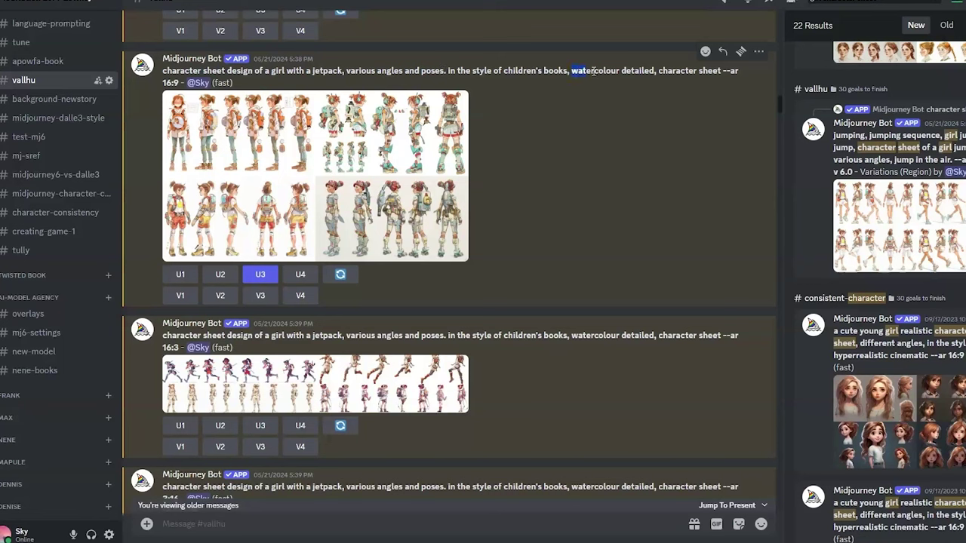
drag(594, 71, 721, 71)
click(666, 94)
Preview the four-image character sheet grid, then scroll down to the 103:45 Pan Right result
click(341, 184)
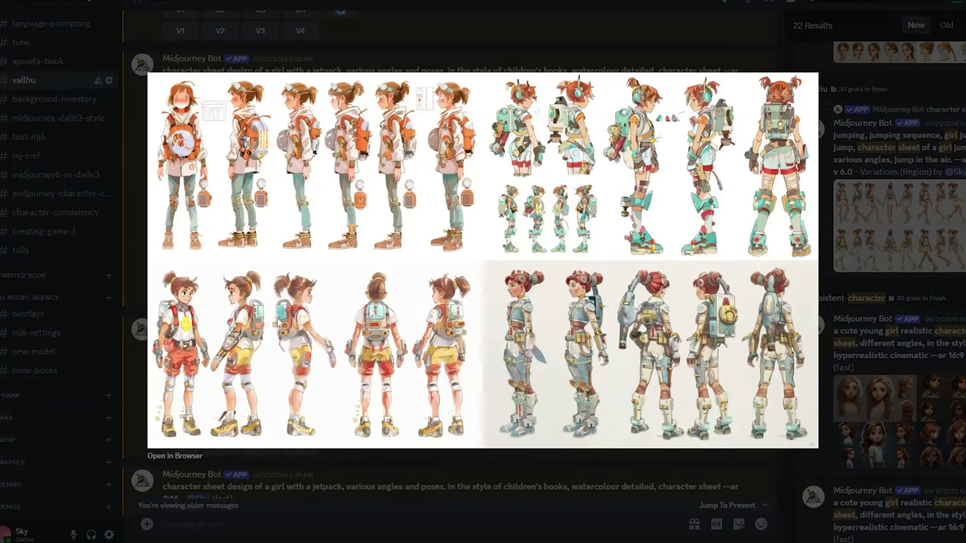
click(407, 24)
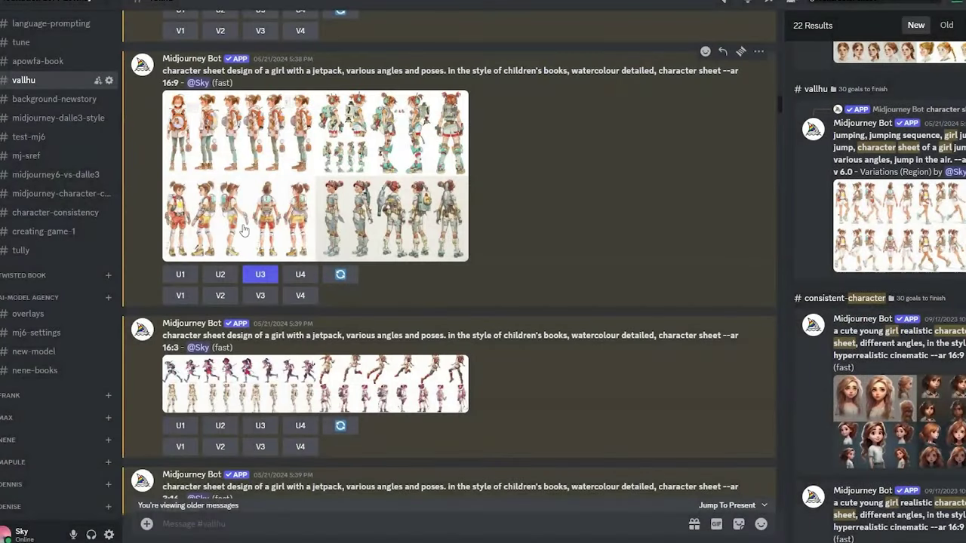
scroll(579, 287, down, 2)
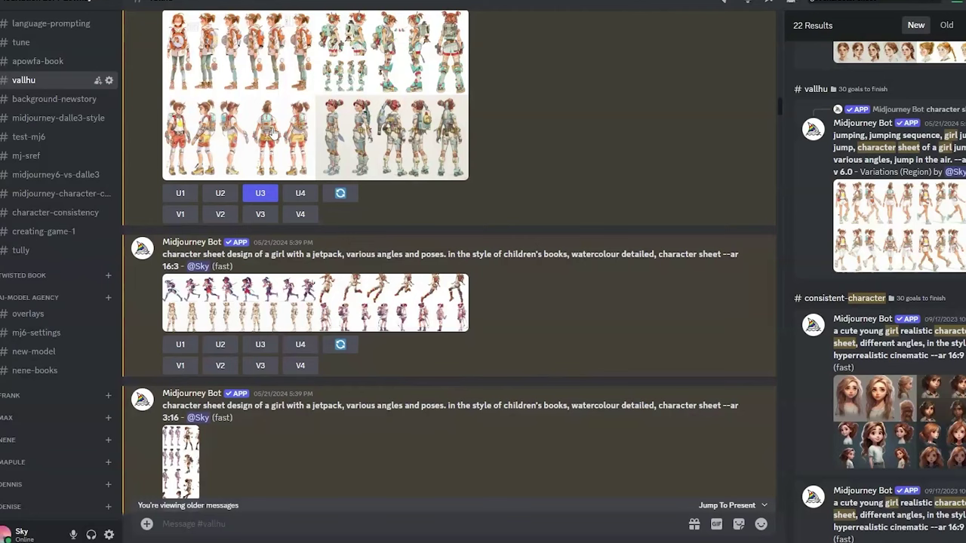
scroll(490, 253, down, 2)
scroll(422, 234, down, 3)
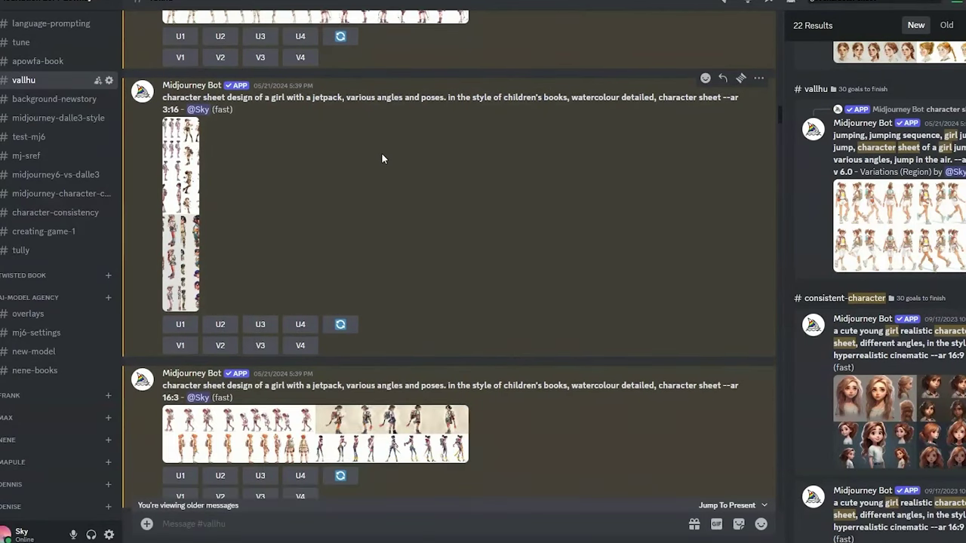
scroll(415, 147, down, 4)
scroll(440, 197, down, 6)
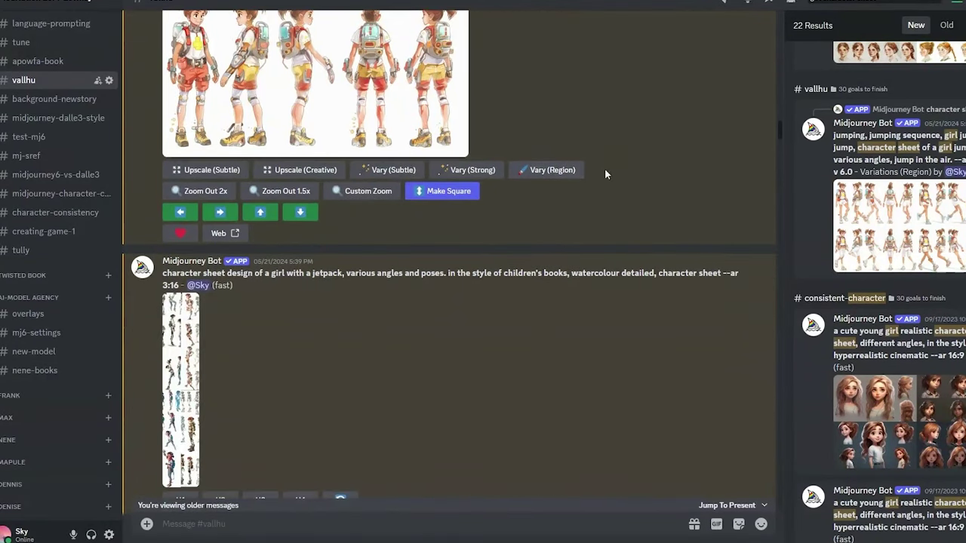
scroll(605, 168, up, 3)
scroll(571, 189, down, 1)
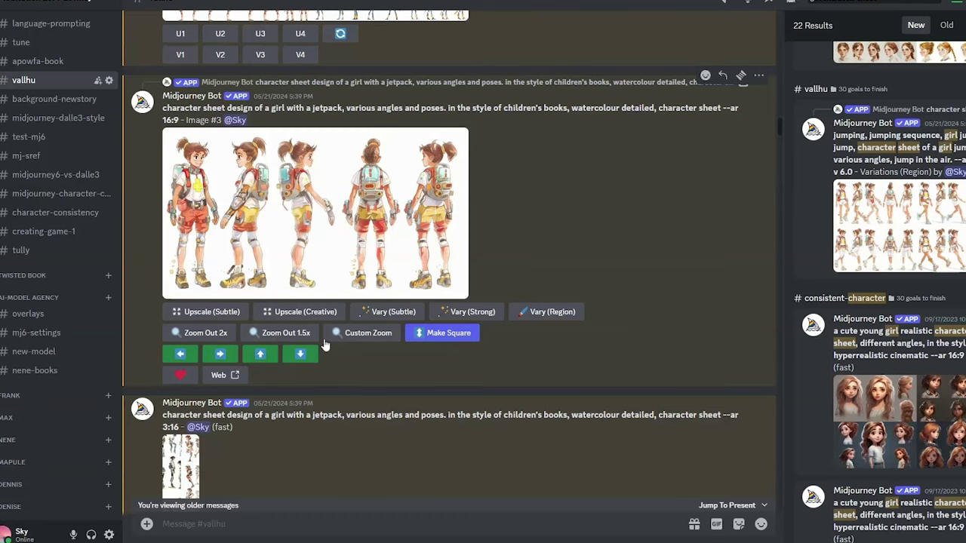
scroll(329, 317, up, 1)
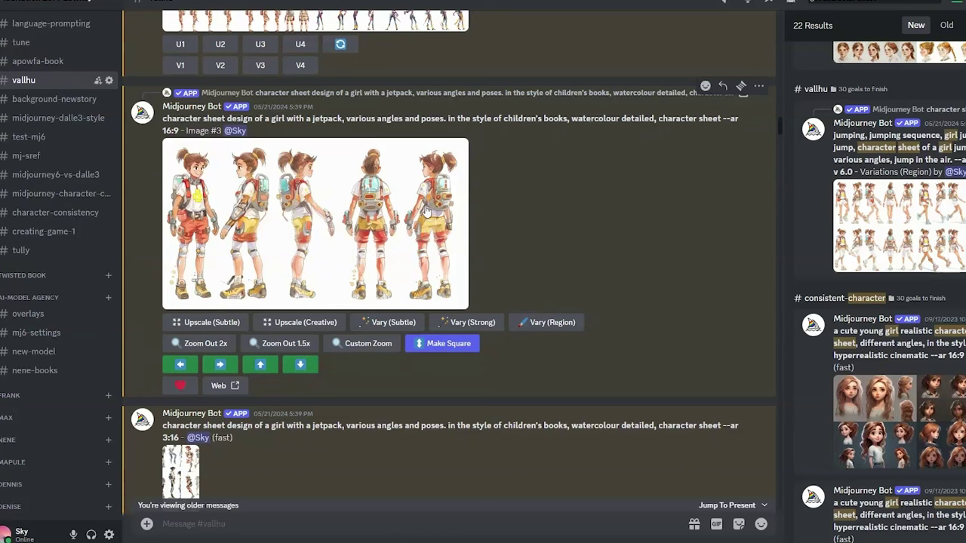
scroll(523, 208, down, 1)
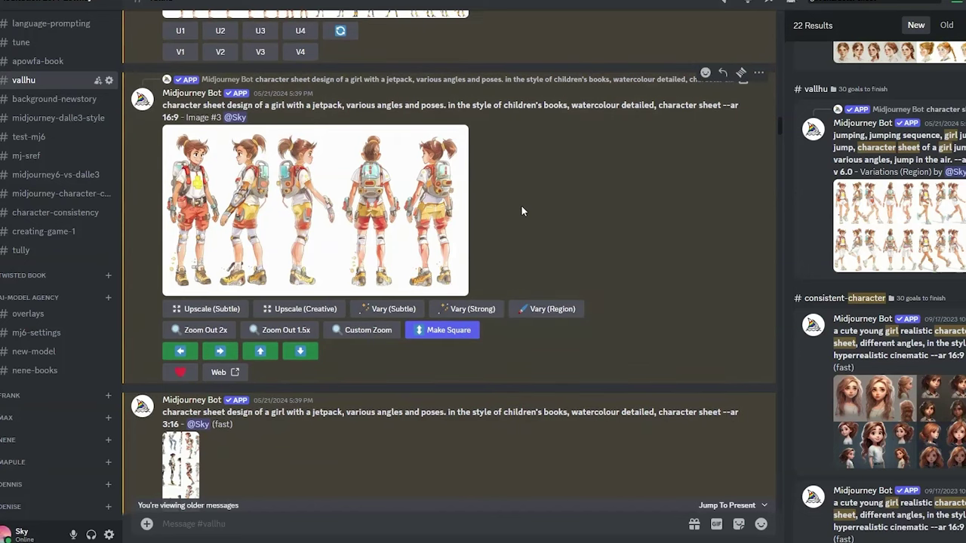
scroll(520, 164, down, 10)
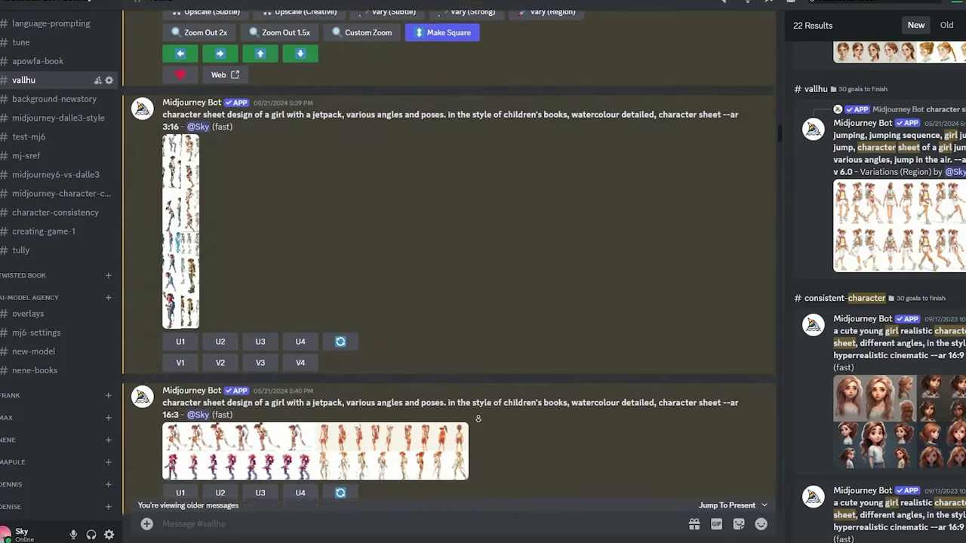
scroll(529, 395, down, 6)
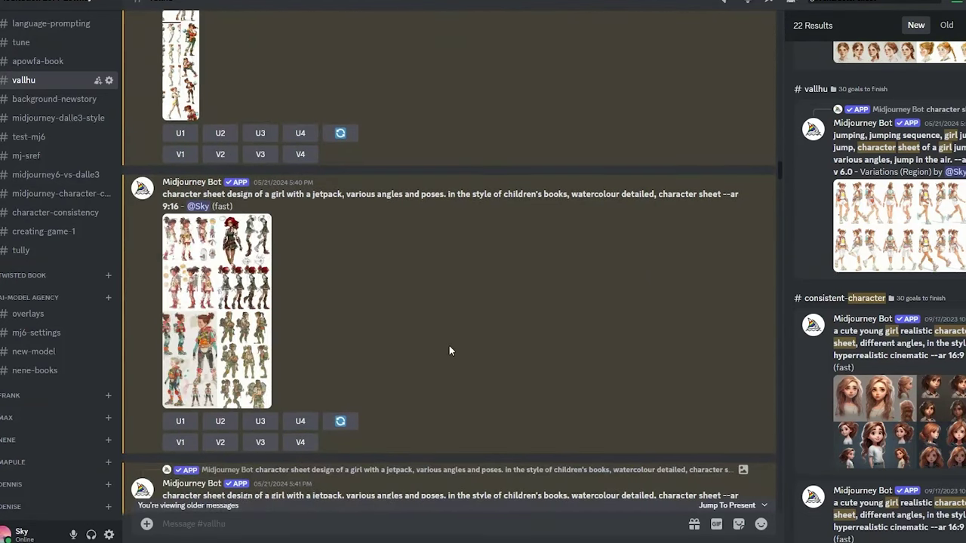
scroll(400, 190, down, 5)
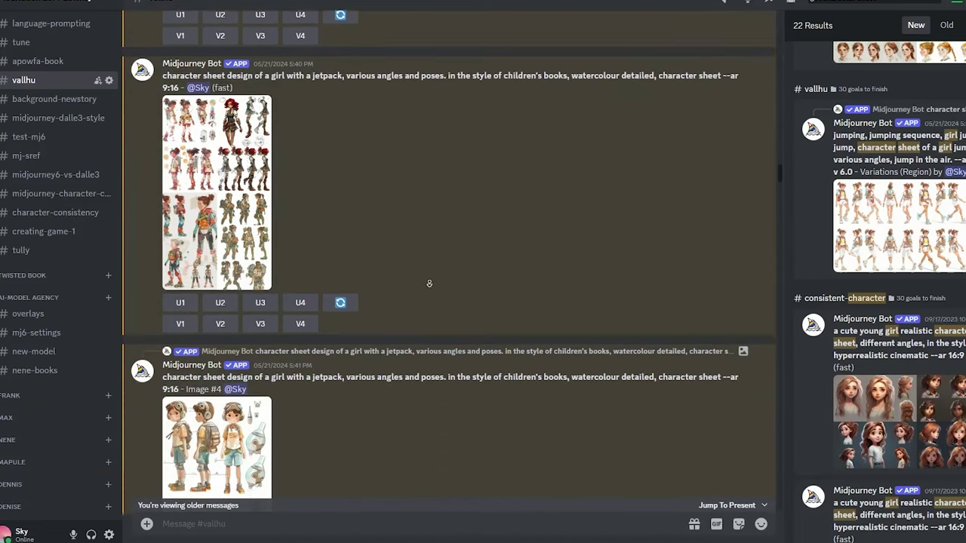
scroll(431, 258, down, 3)
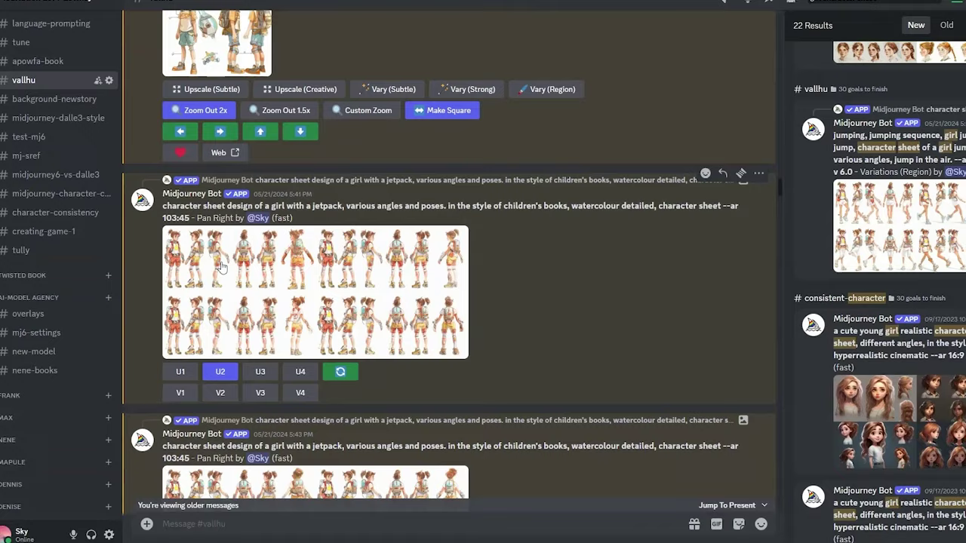
Preview the Pan Right character sheet and the Image #2 upscale
click(223, 268)
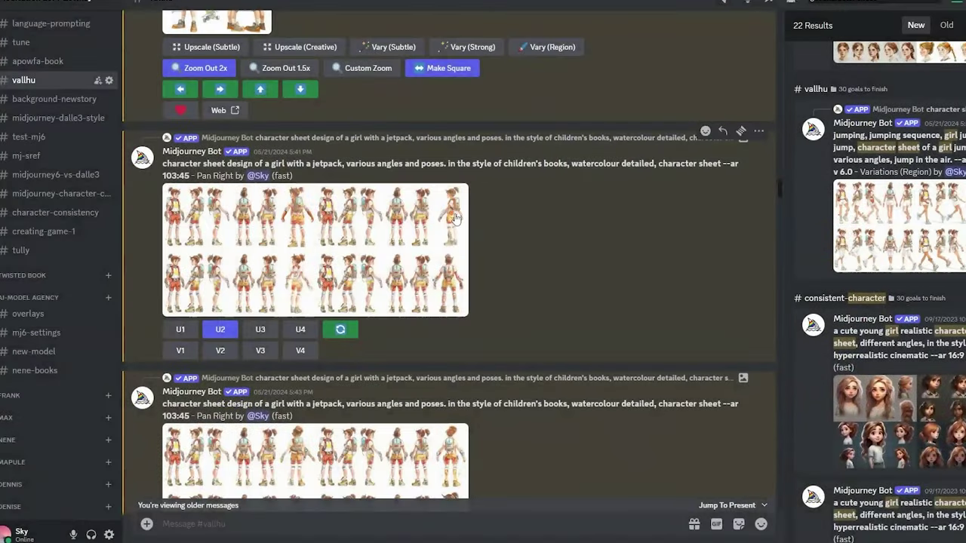
scroll(524, 194, down, 4)
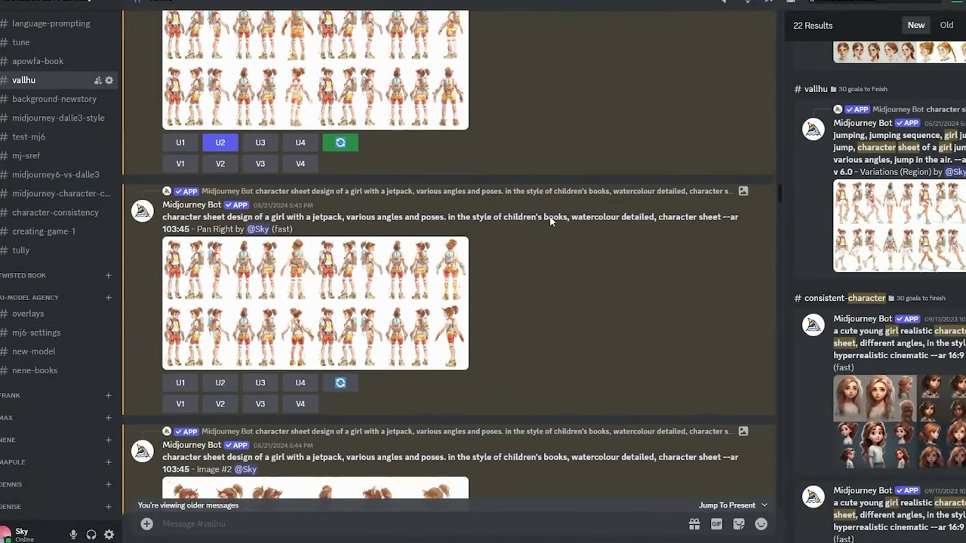
scroll(529, 257, down, 1)
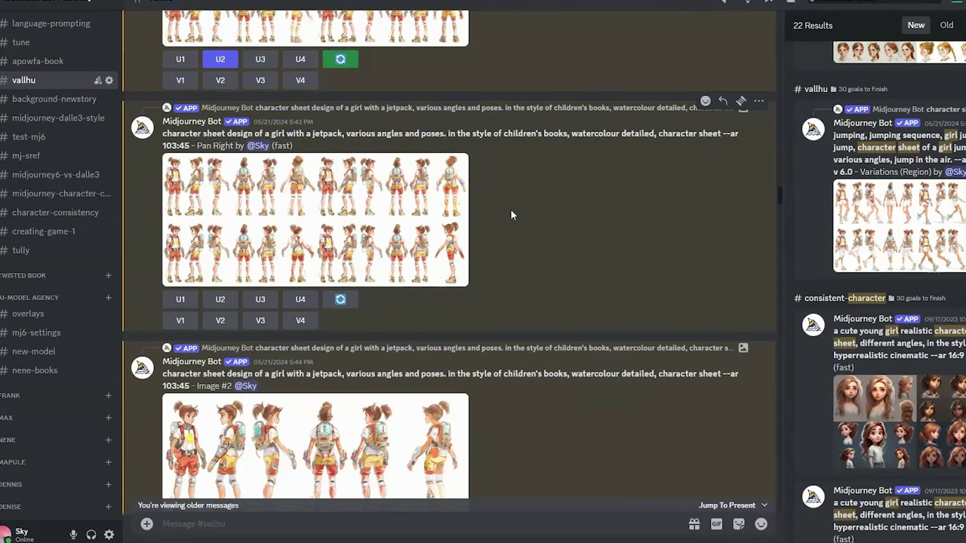
scroll(511, 218, down, 5)
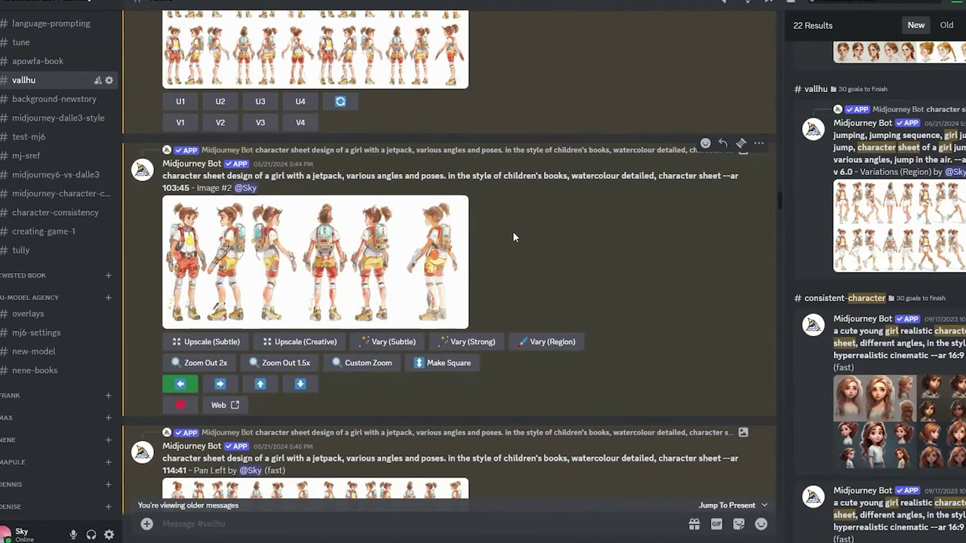
click(393, 254)
click(488, 37)
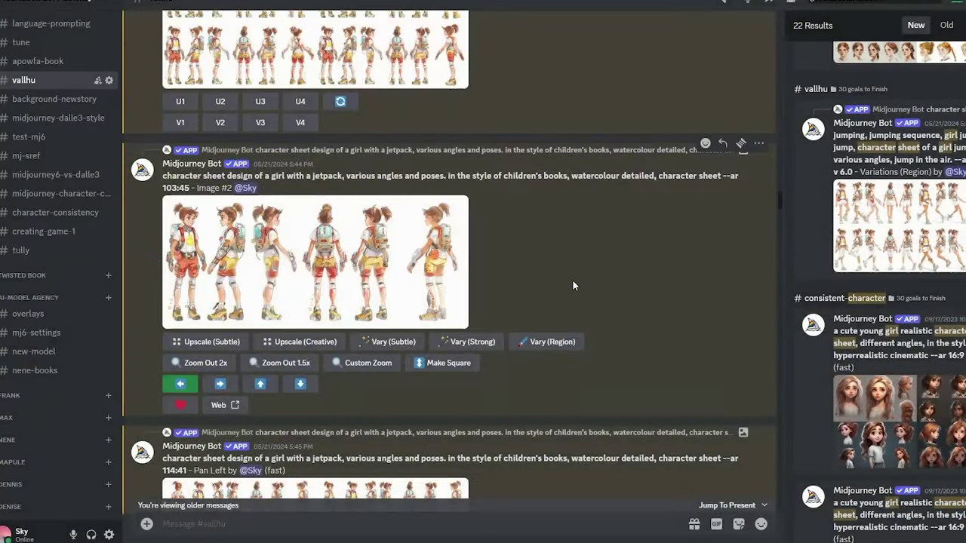
Preview the 114:41 Pan Left grid, then scroll down to the 67:71 Pan Down result
scroll(528, 302, down, 4)
click(423, 354)
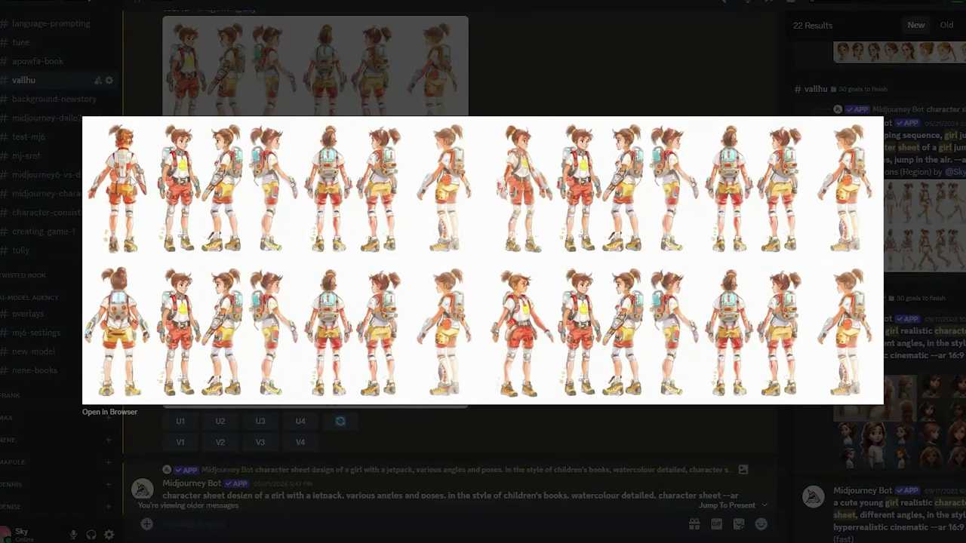
click(524, 101)
scroll(520, 237, down, 10)
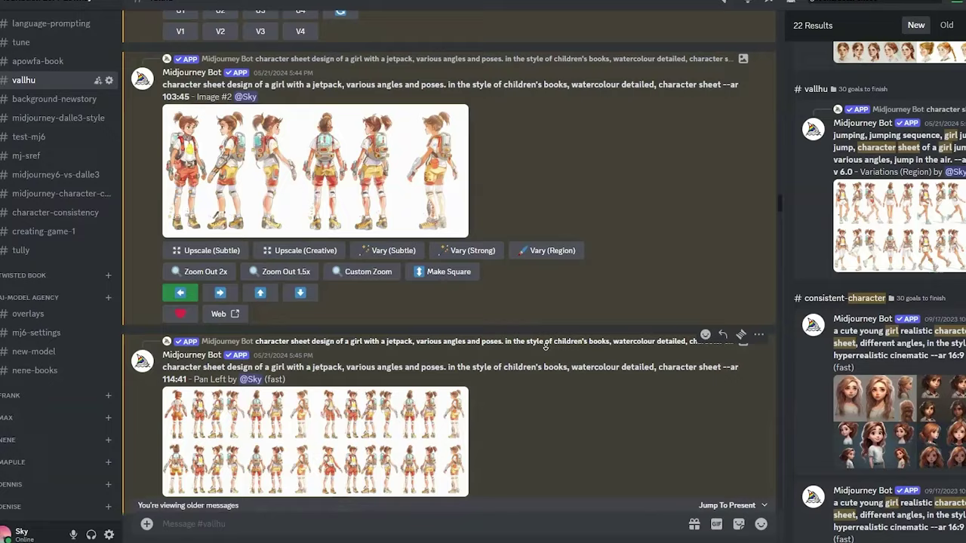
scroll(545, 346, down, 10)
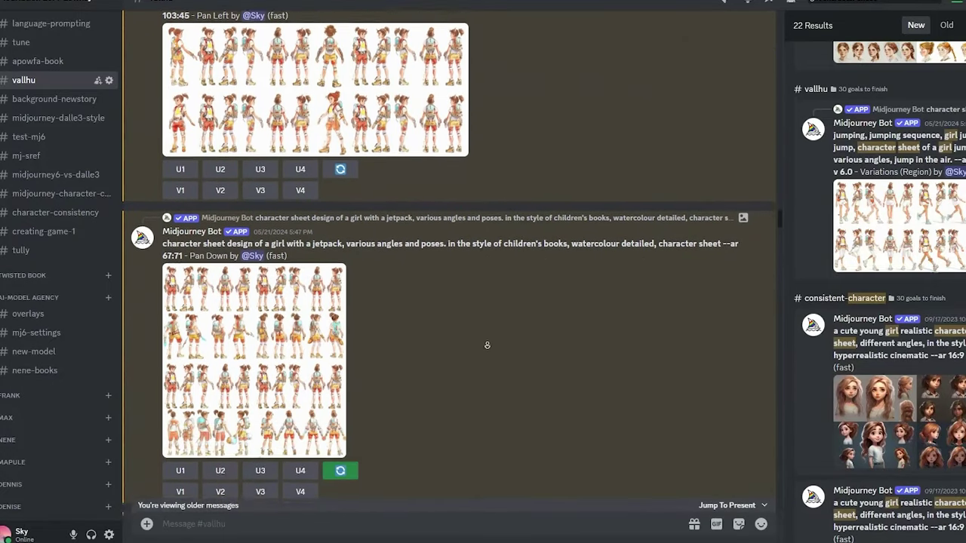
scroll(487, 345, down, 1)
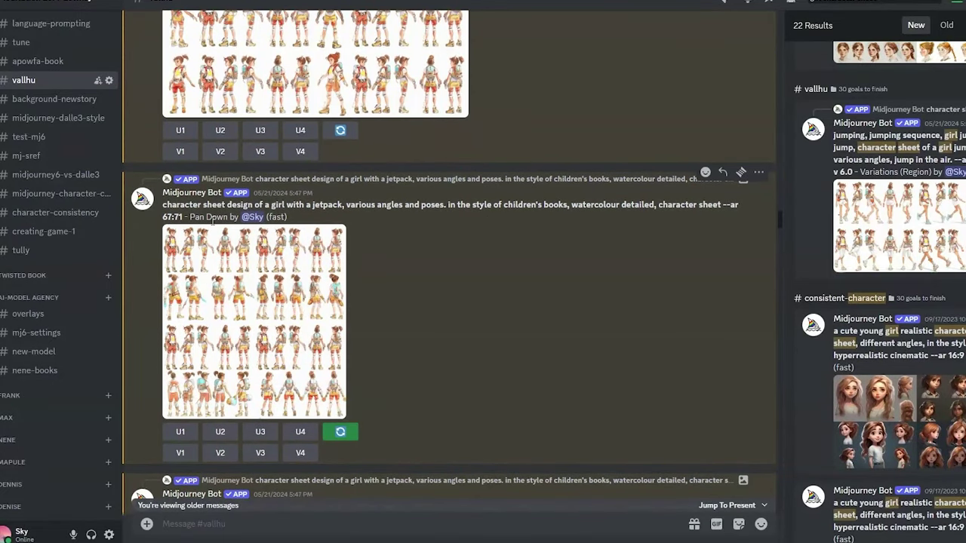
Open the Pan Down character sheet in the browser and toggle between full size and fit-to-window
click(253, 325)
click(323, 456)
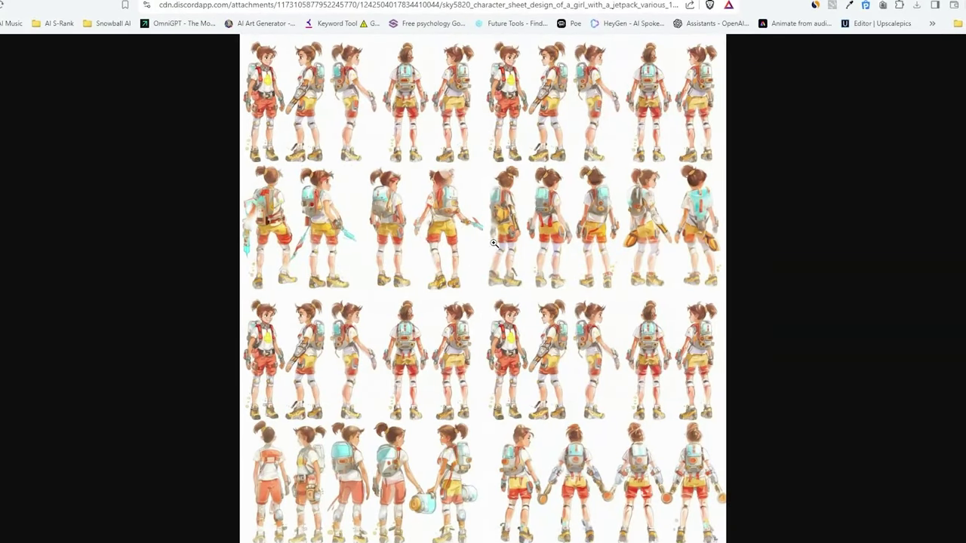
click(409, 175)
click(344, 111)
click(416, 90)
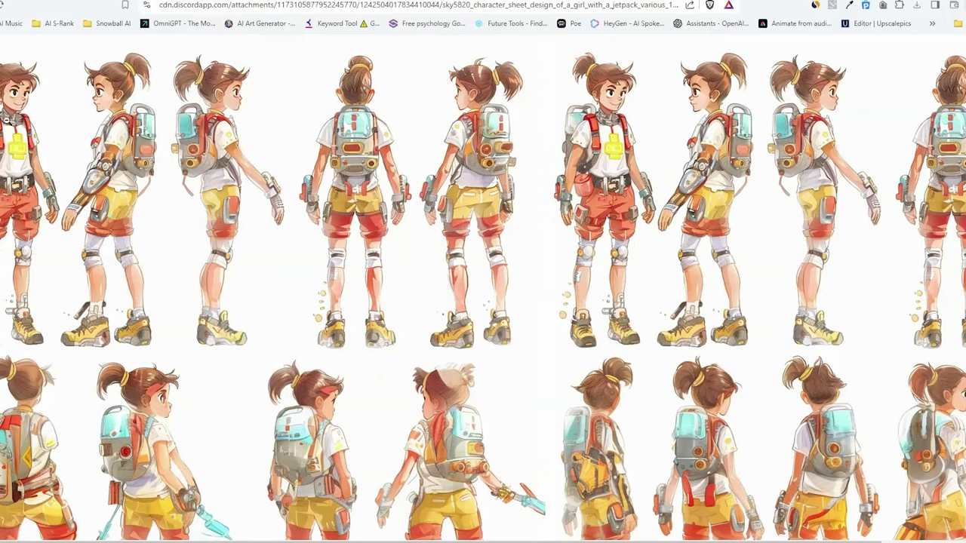
scroll(394, 151, down, 2)
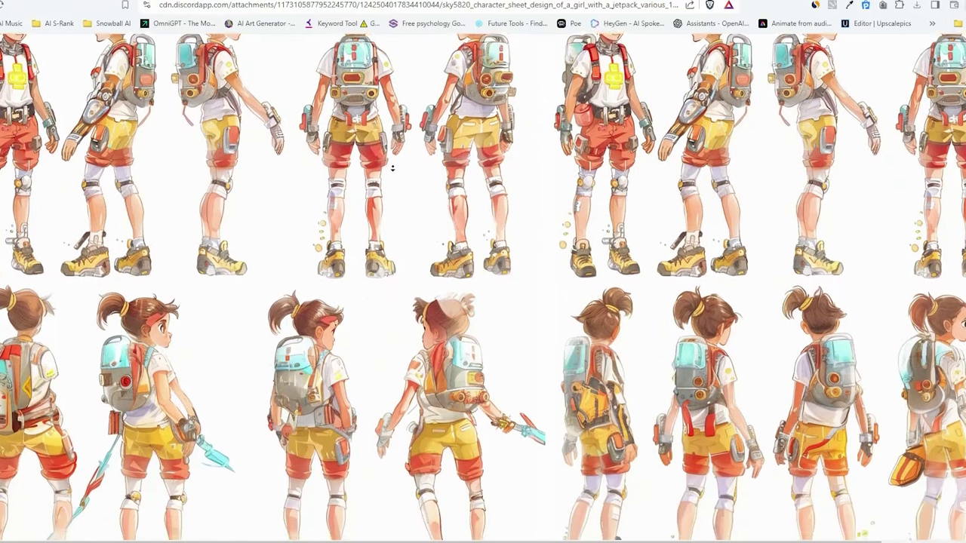
click(407, 217)
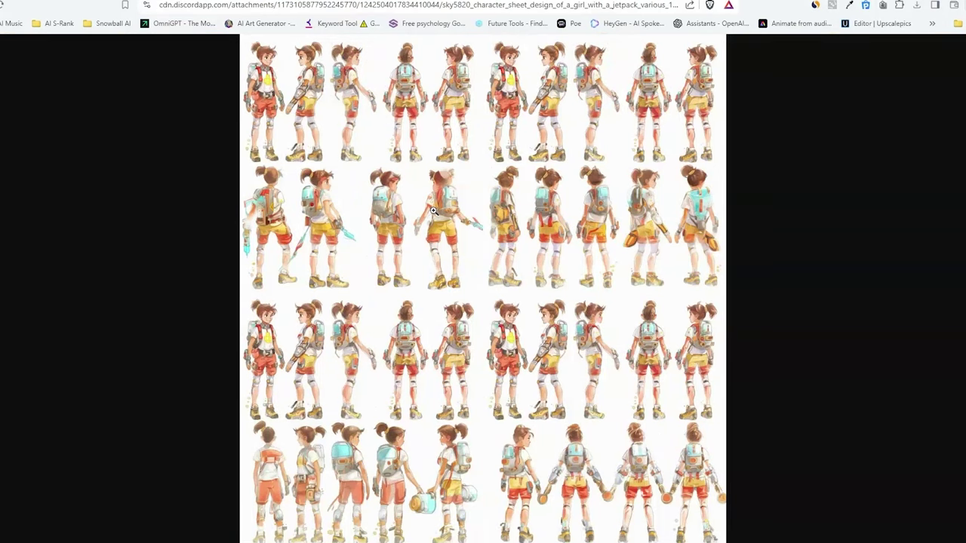
Zoom in on the bottom row and other figures, then fit the whole sheet back in view
click(384, 464)
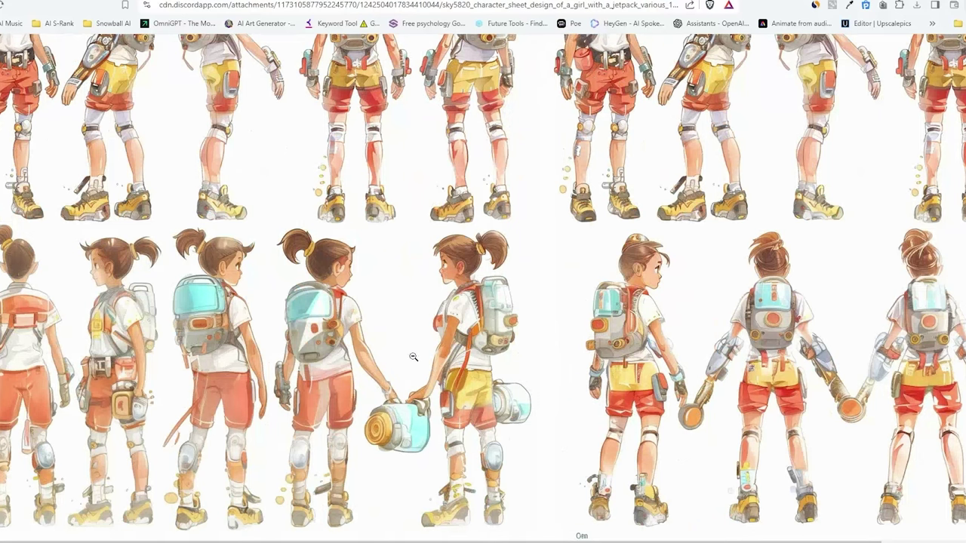
click(440, 325)
click(644, 405)
click(768, 386)
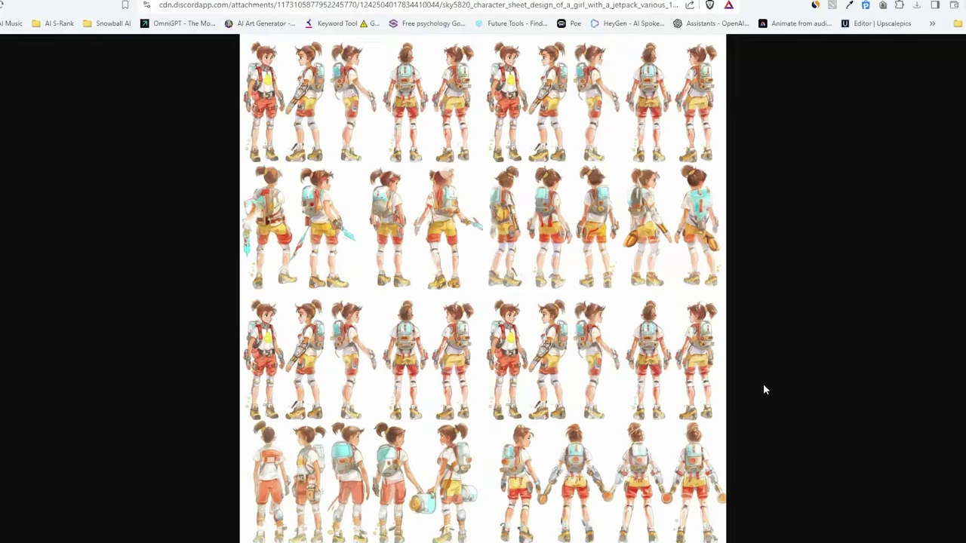
click(638, 203)
click(803, 305)
View the tall Pan Up sheet full size in the browser, then return to the Image #3 upscale
key(alt+Tab)
scroll(423, 224, down, 5)
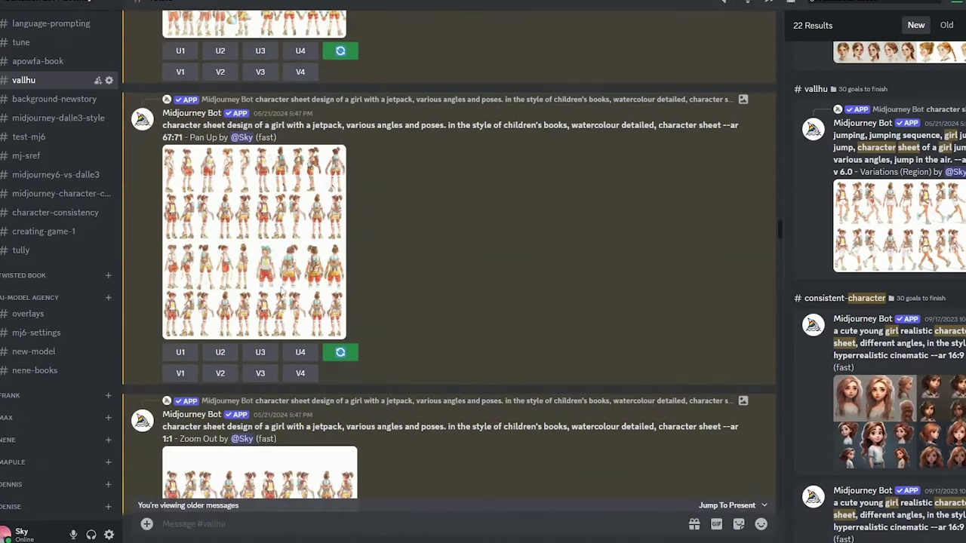
click(257, 266)
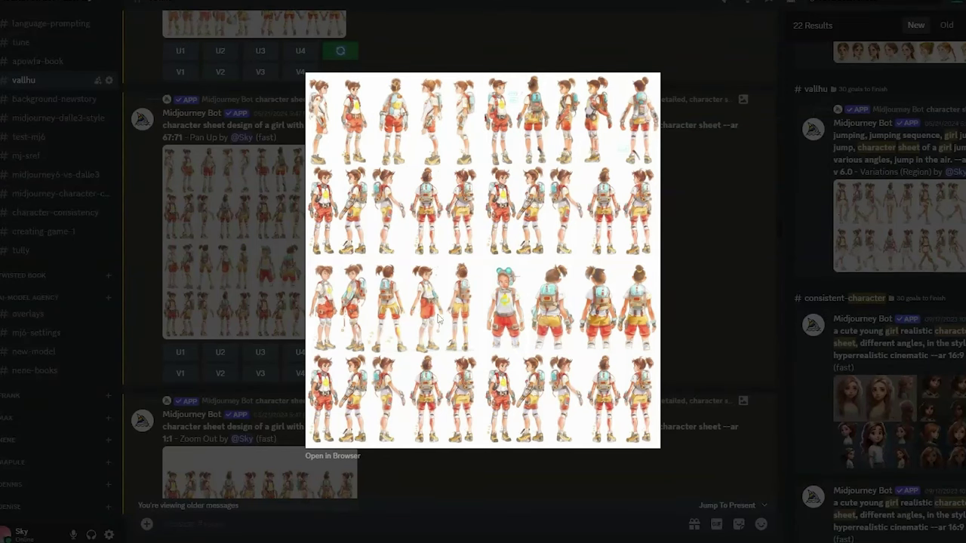
click(338, 456)
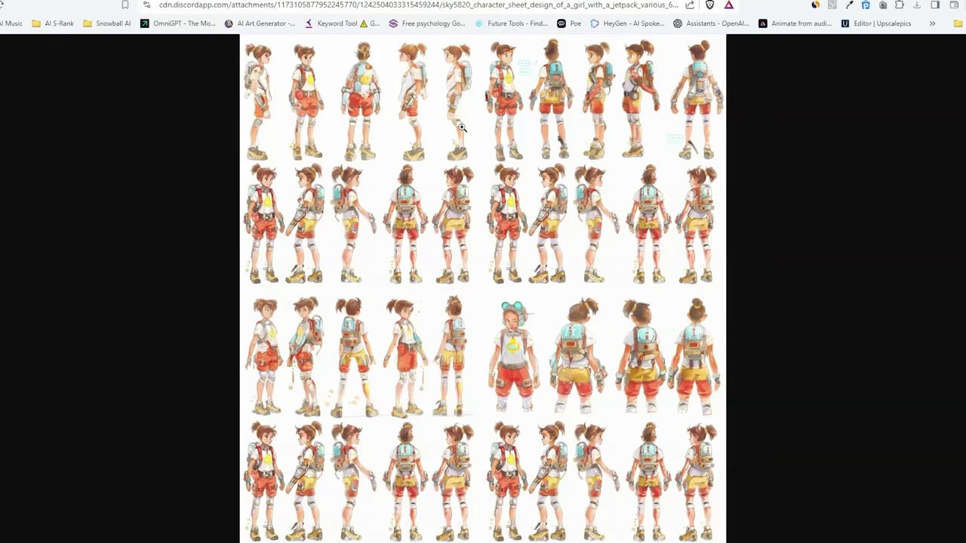
key(alt+Tab)
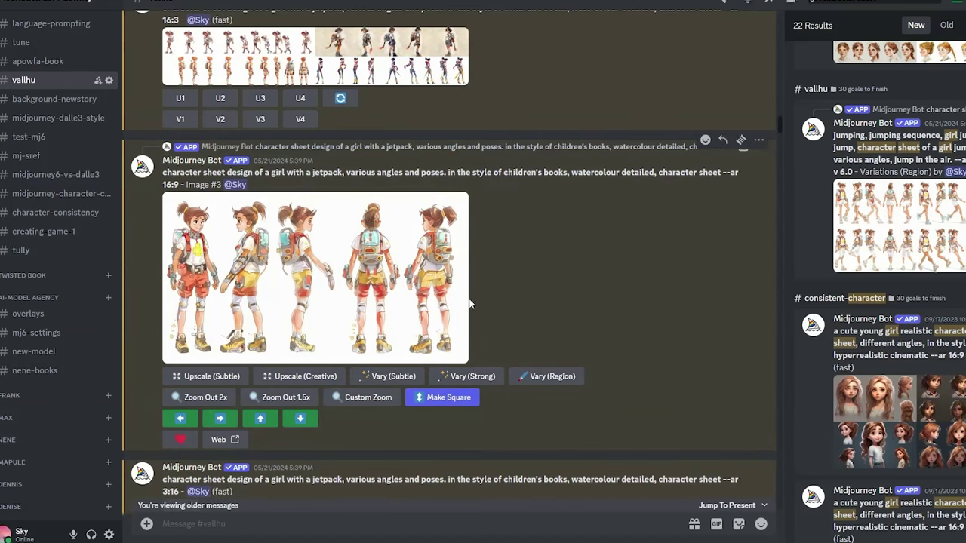
click(194, 405)
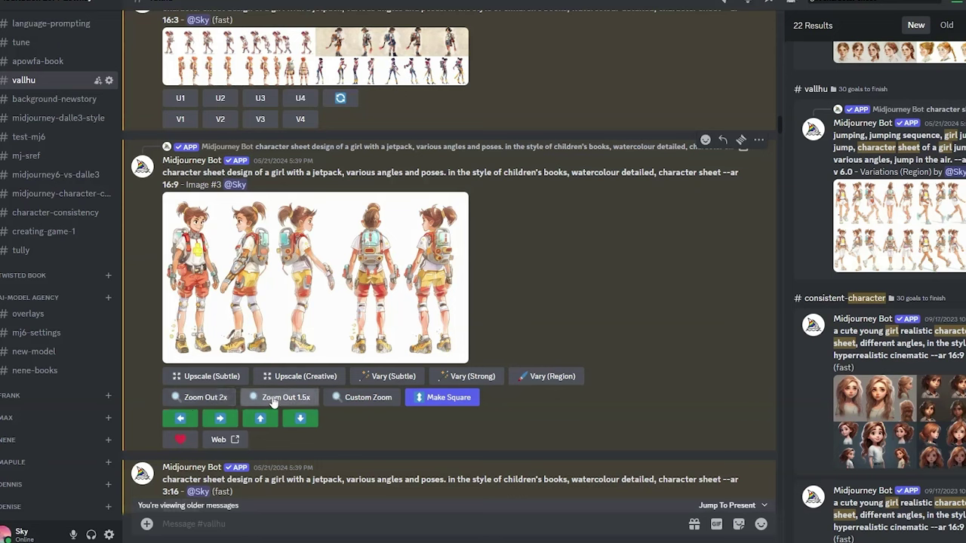
Zoom the Image #3 turnaround out 2x and 1.5x, then preview a zoomed-out result
click(215, 405)
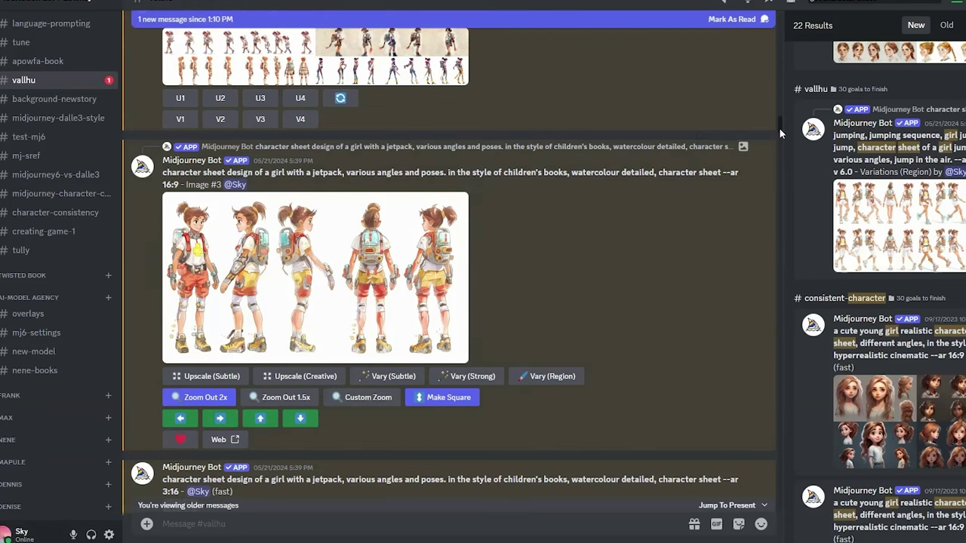
click(283, 404)
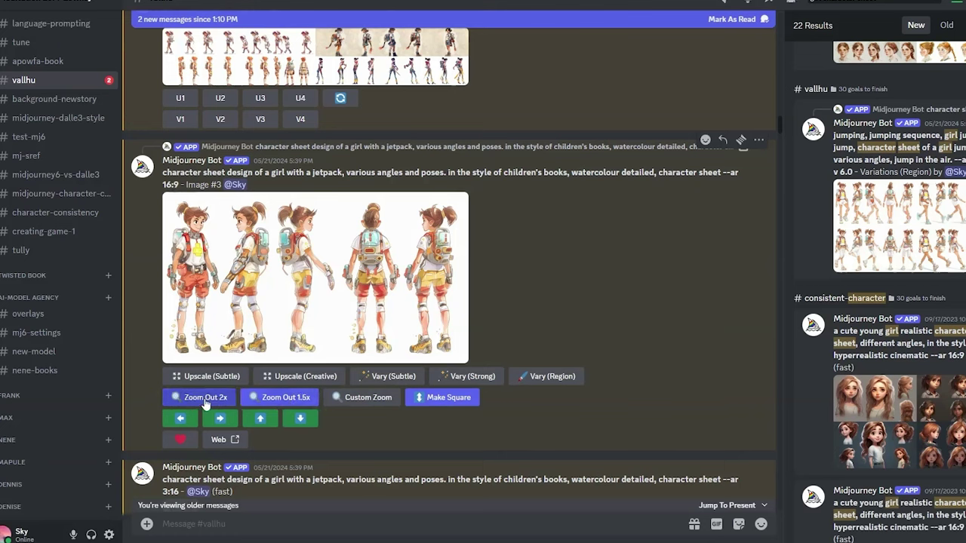
click(898, 226)
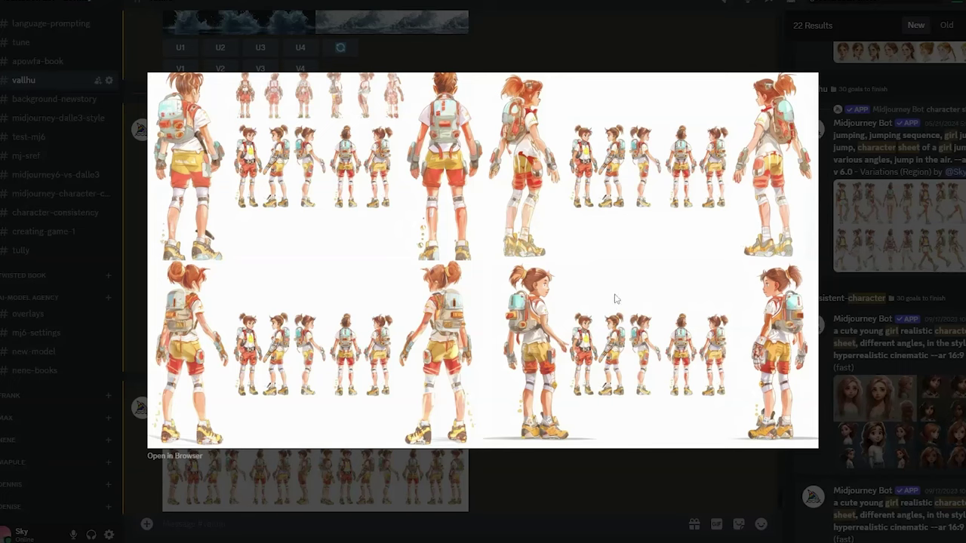
Re-roll the zoom-out result and submit it with the same character-sheet prompt
key(Escape)
scroll(415, 170, up, 3)
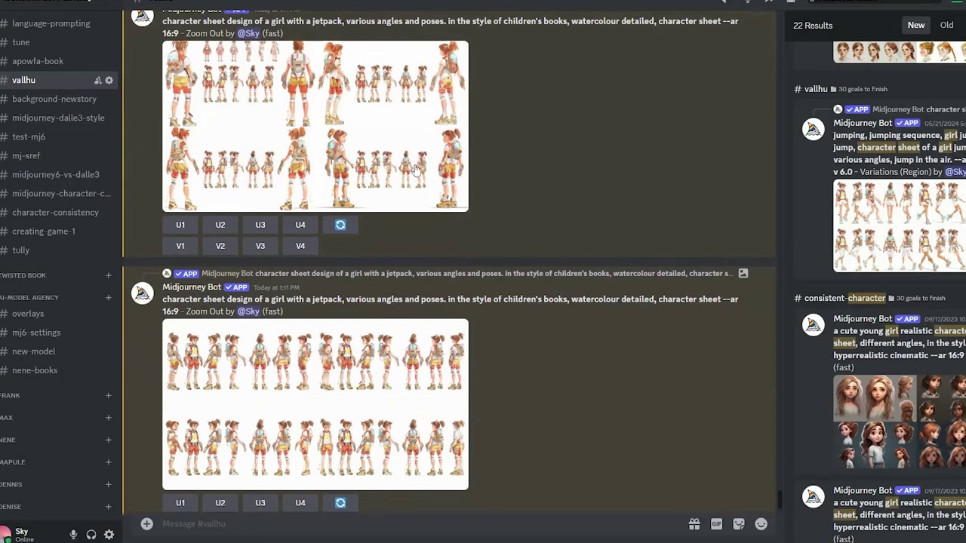
scroll(496, 198, up, 2)
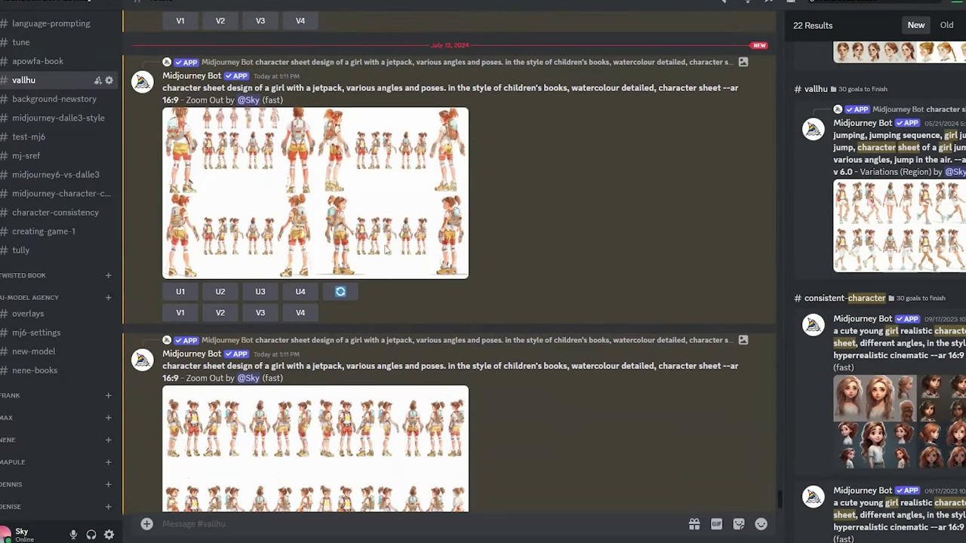
click(340, 292)
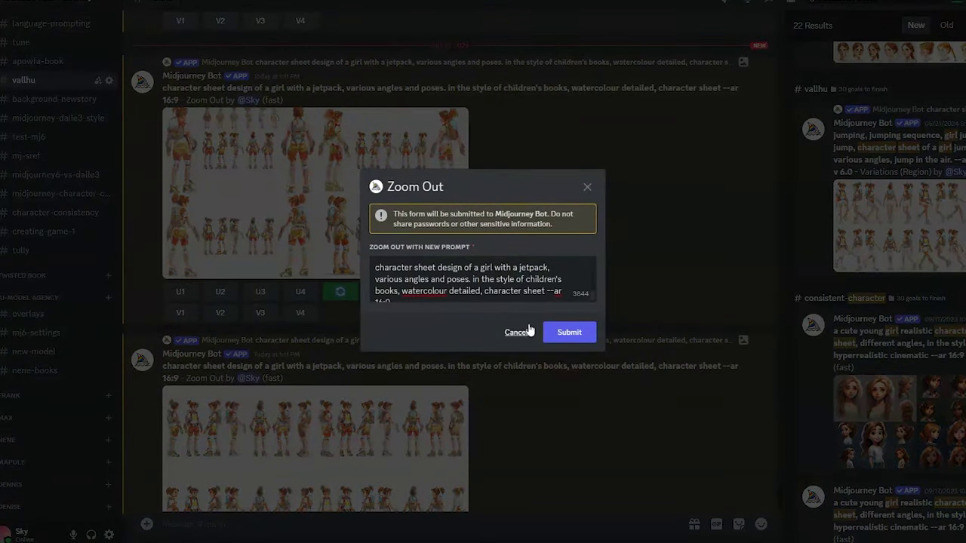
click(546, 327)
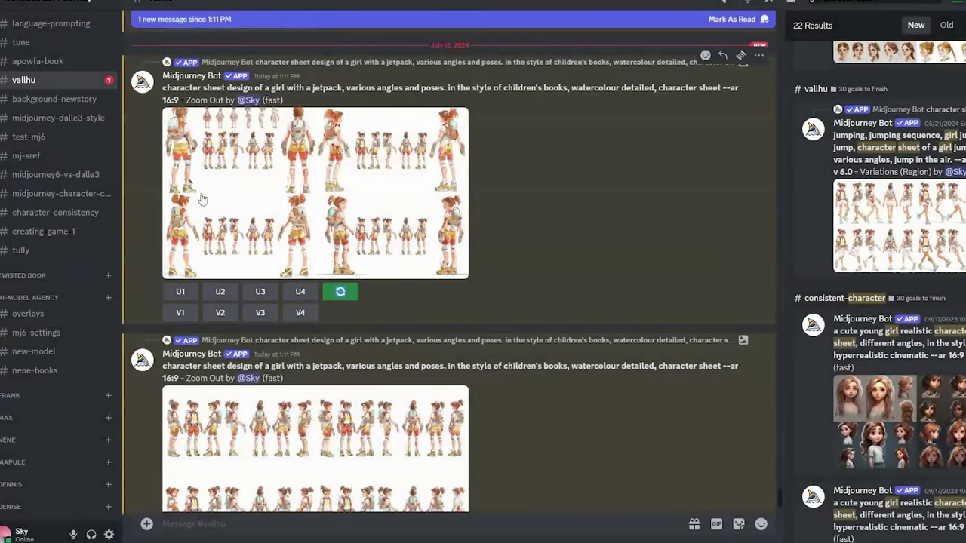
scroll(536, 241, down, 3)
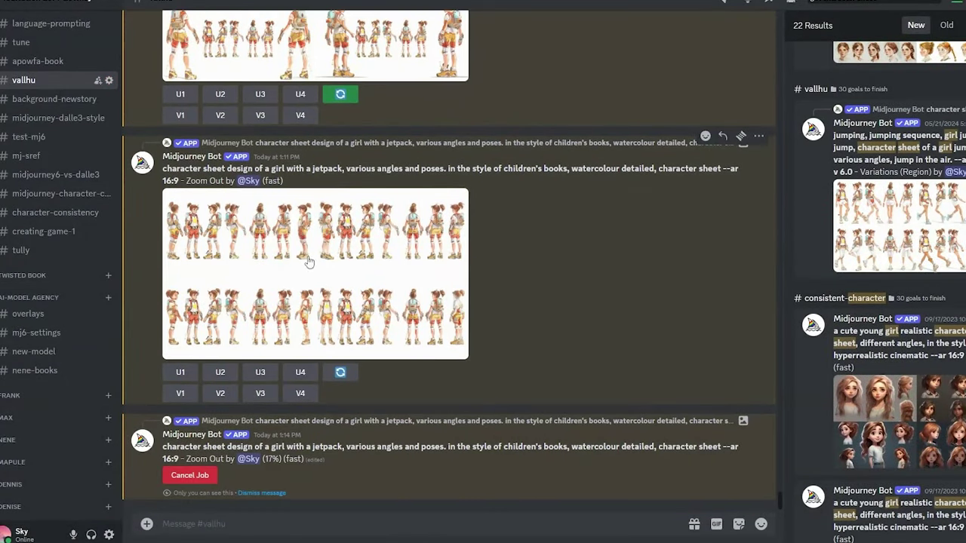
Preview the new two-row sheets and the sheets mixing large and small figures
click(325, 276)
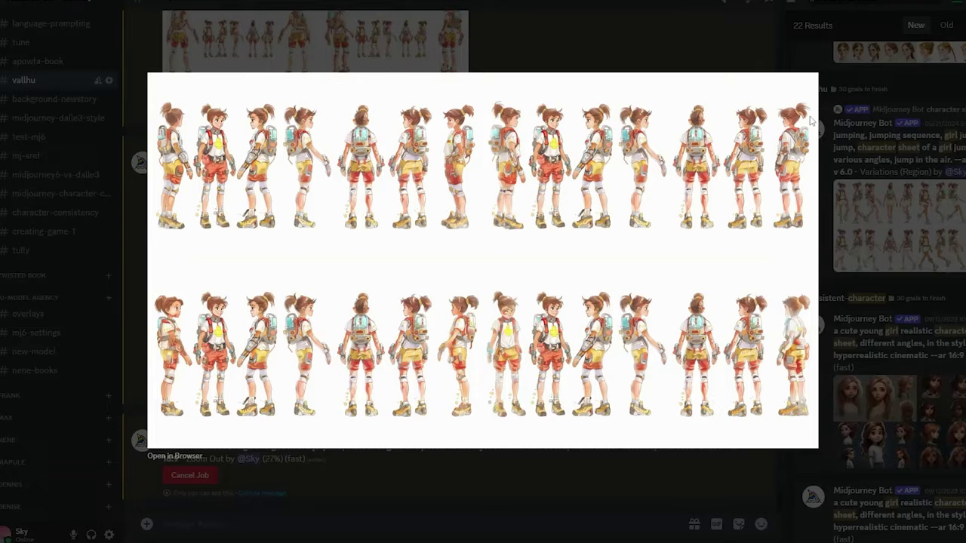
key(Escape)
click(384, 139)
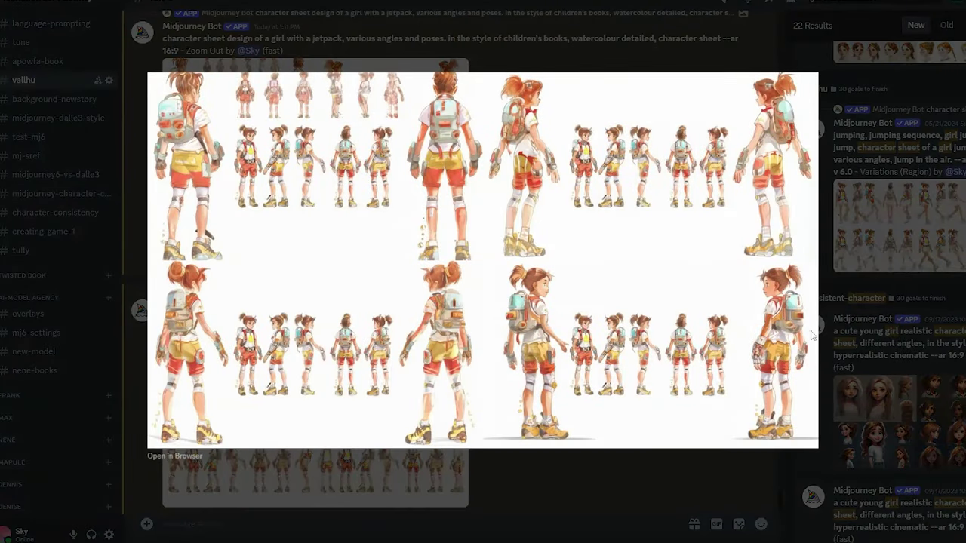
key(Escape)
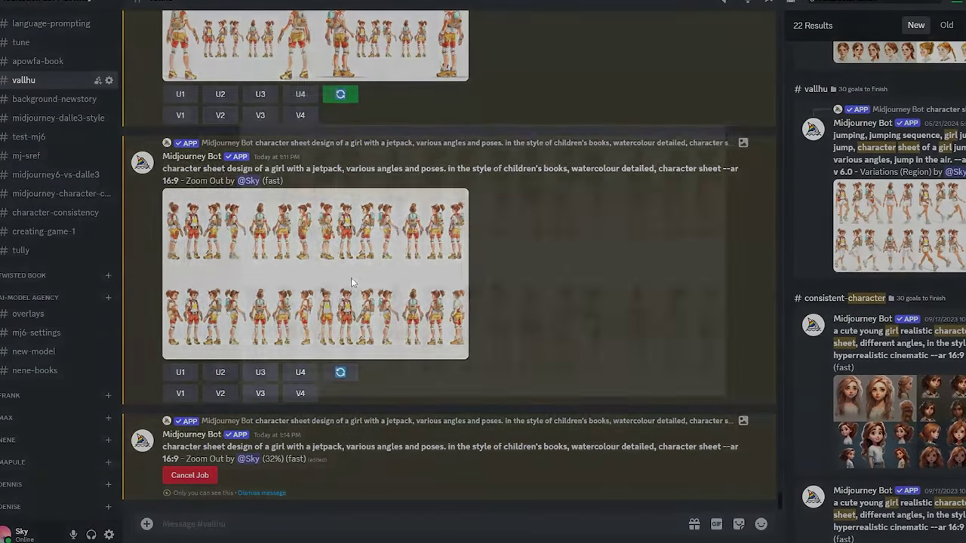
click(351, 278)
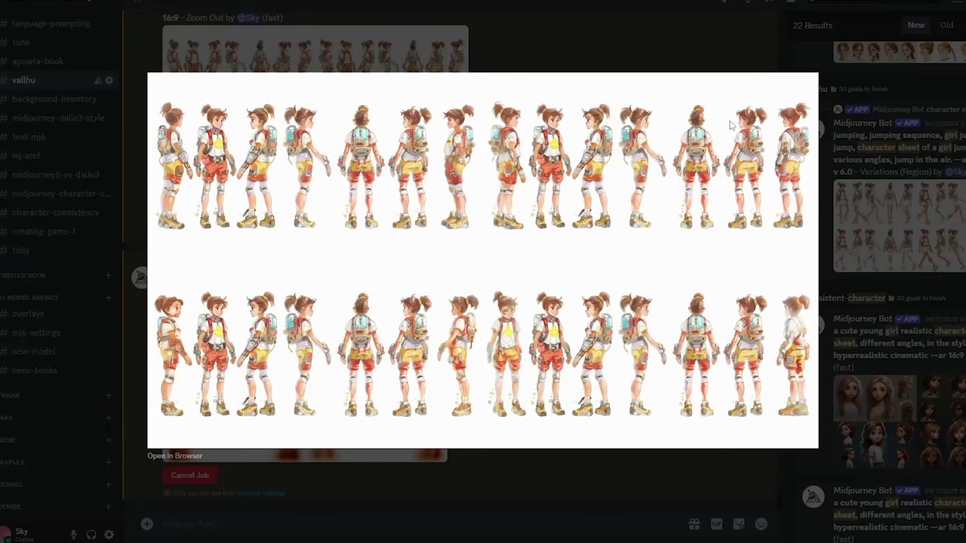
click(612, 47)
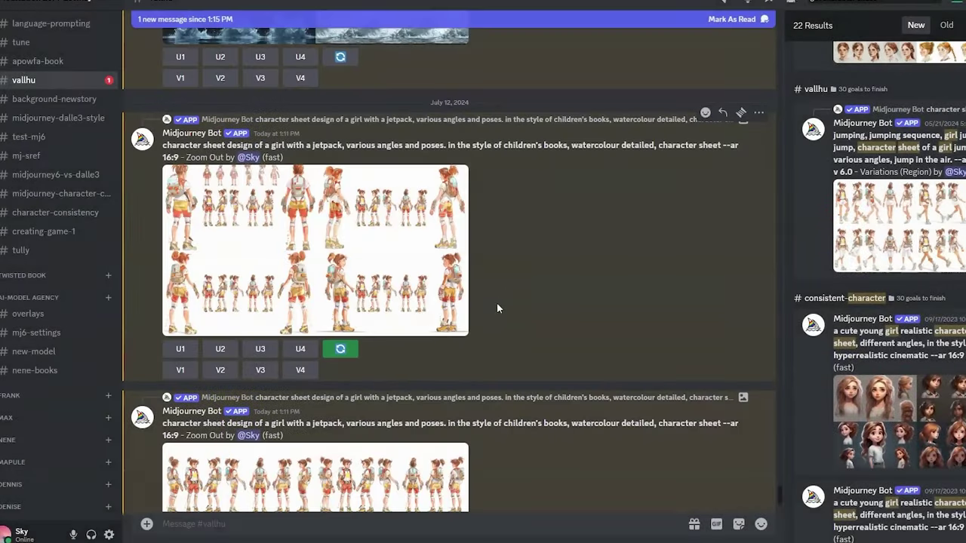
click(317, 228)
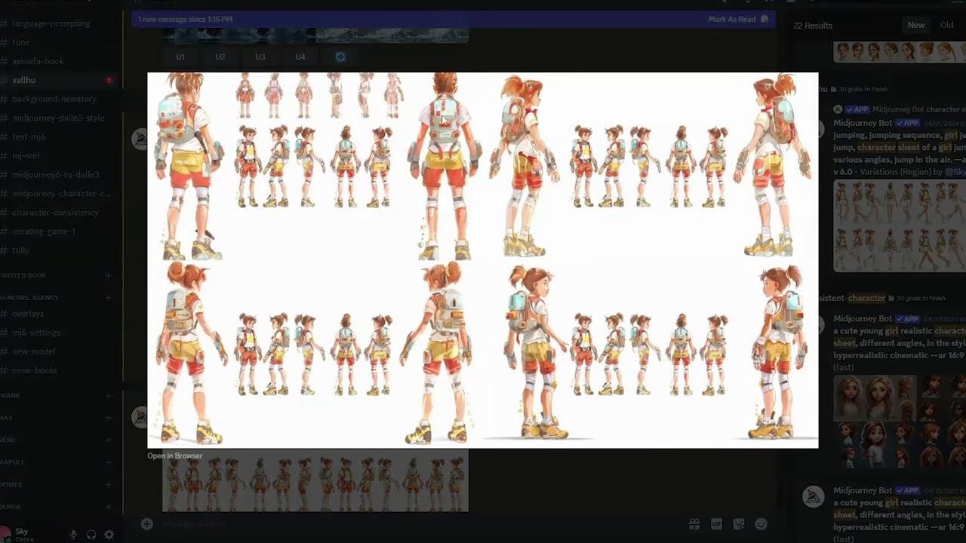
key(Escape)
scroll(498, 399, down, 3)
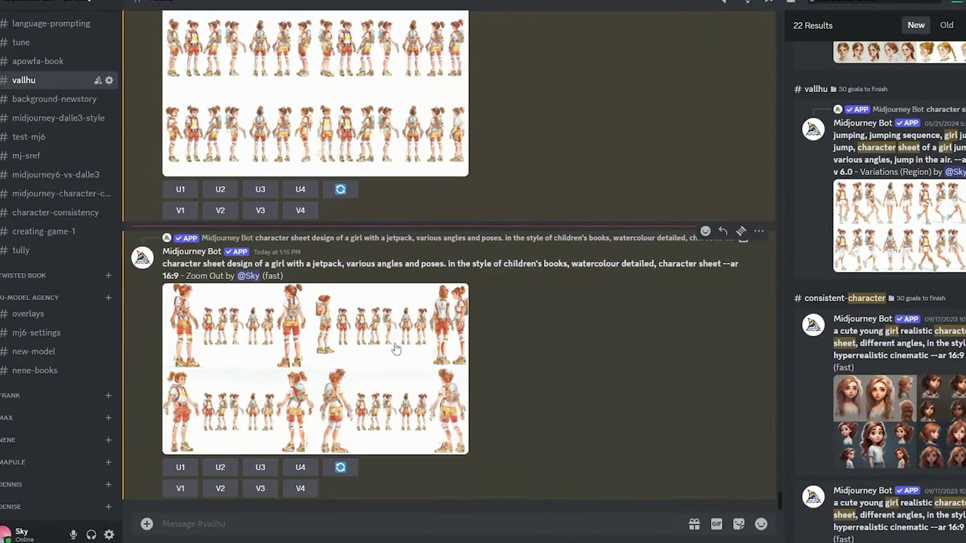
click(395, 341)
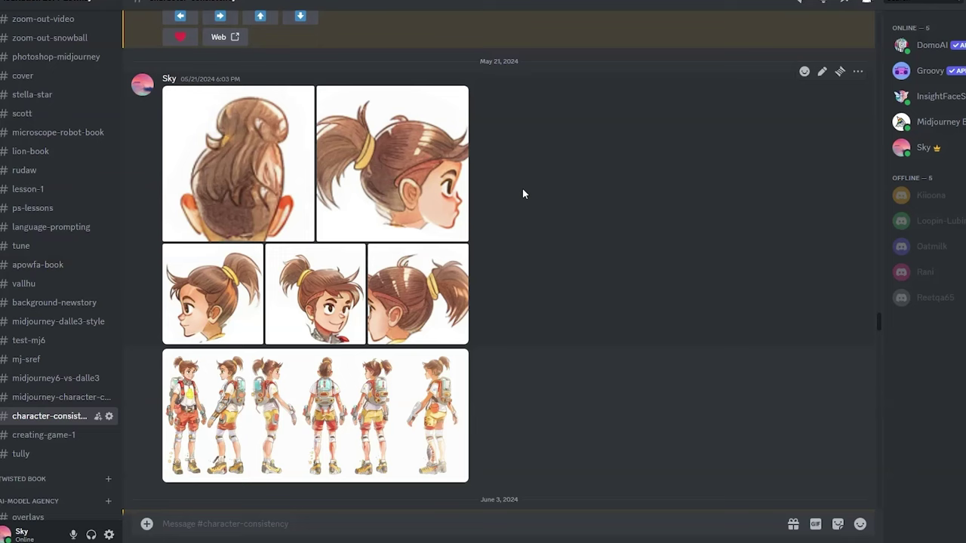
Enlarge the six-pose jetpack turnaround sheet, then close the viewer
click(325, 415)
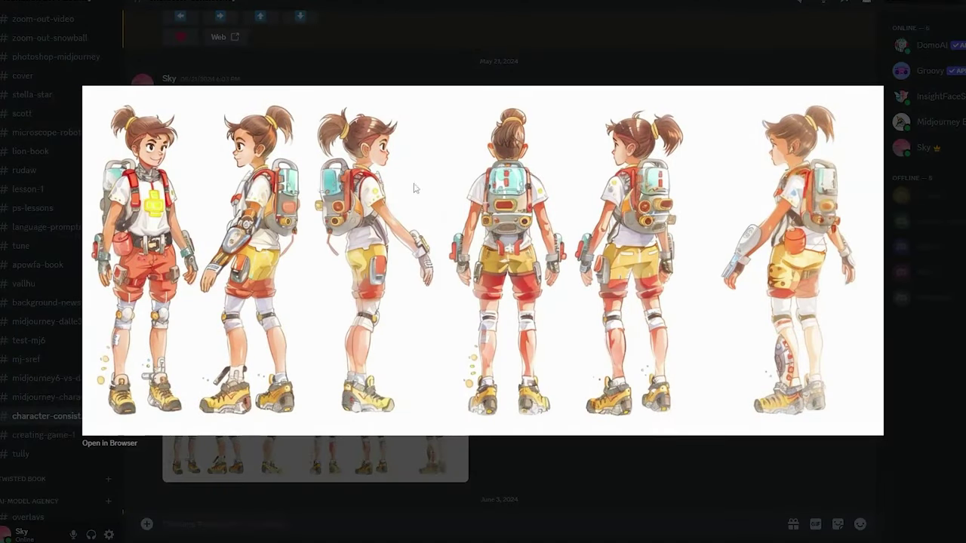
click(663, 73)
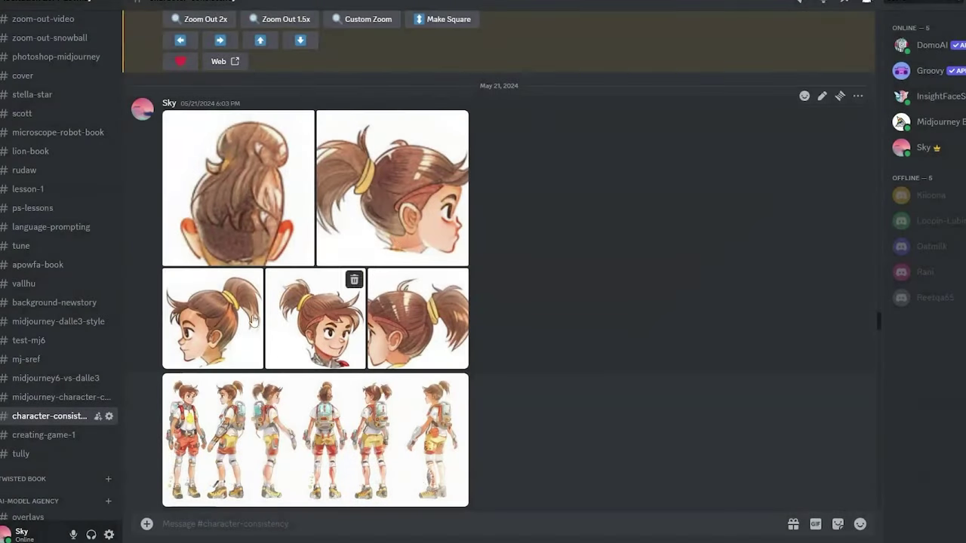
Copy the link of the side-view head image
scroll(368, 325, down, 1)
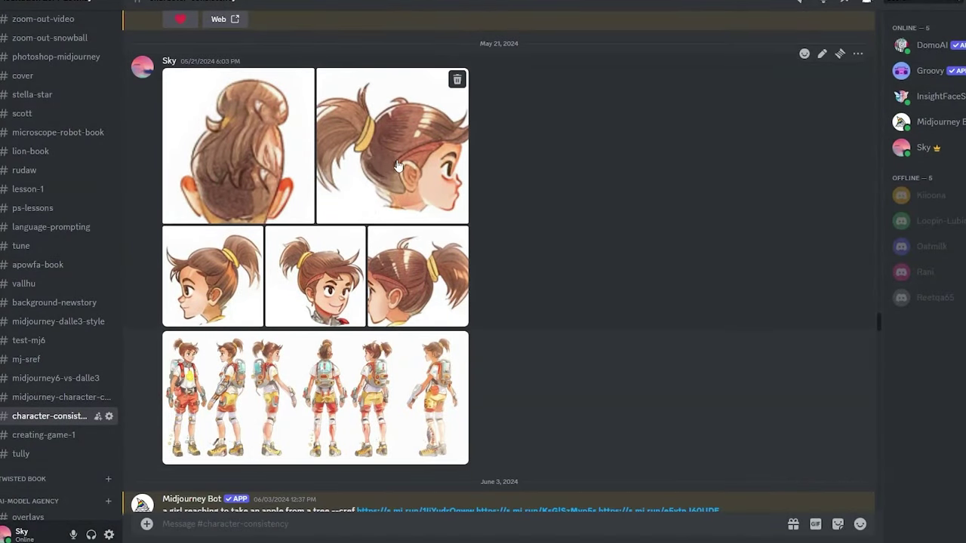
right_click(359, 148)
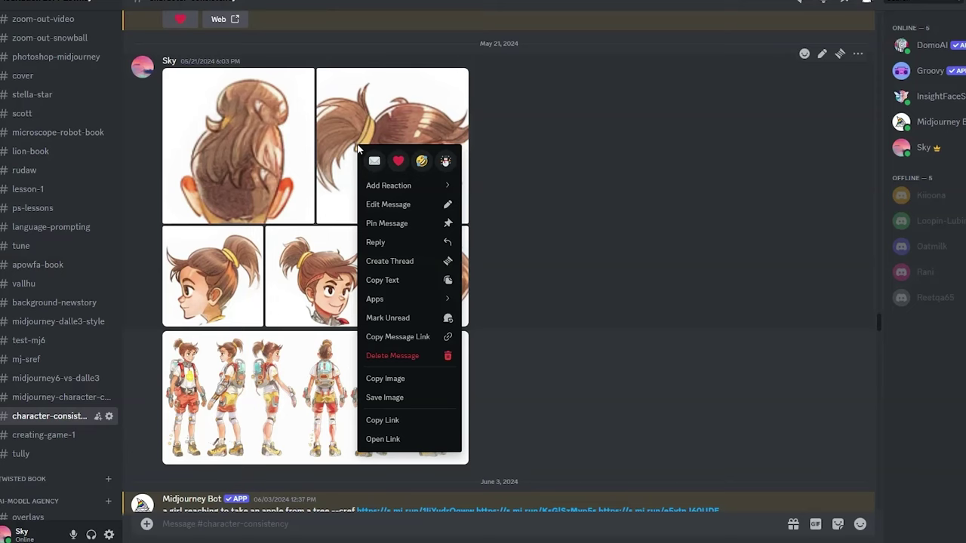
click(406, 422)
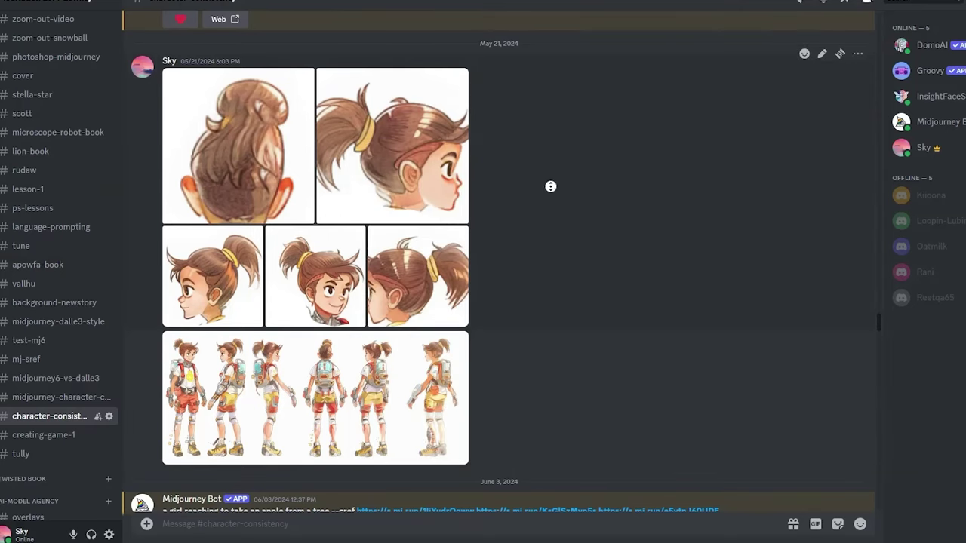
Open the --cref reference image links from the apple-picking prompt in the browser
scroll(549, 216, down, 2)
scroll(544, 158, down, 6)
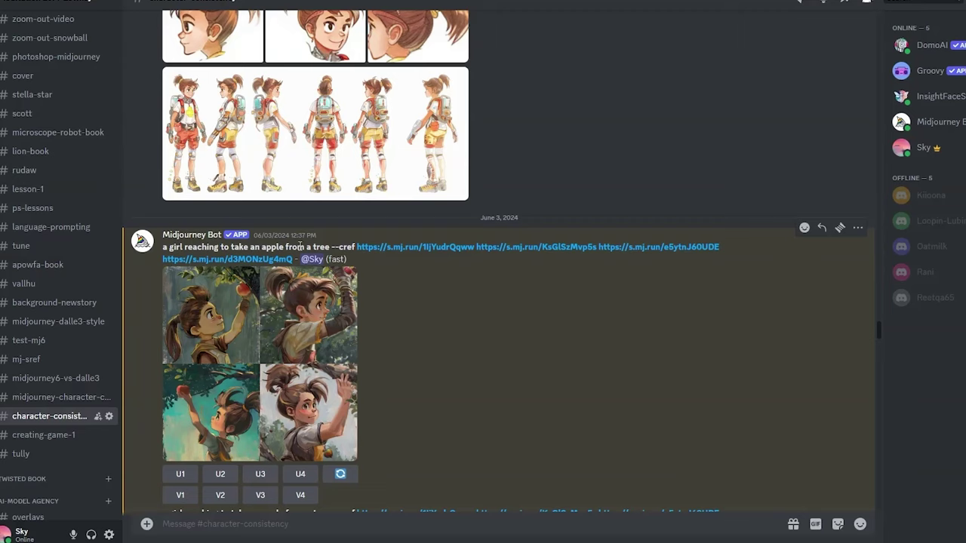
drag(333, 246, 356, 248)
click(403, 248)
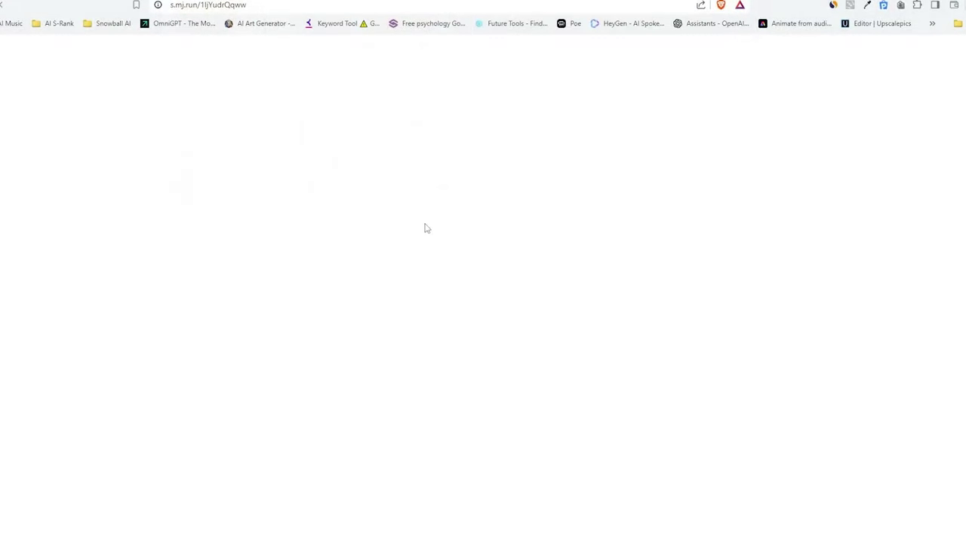
key(alt+Tab)
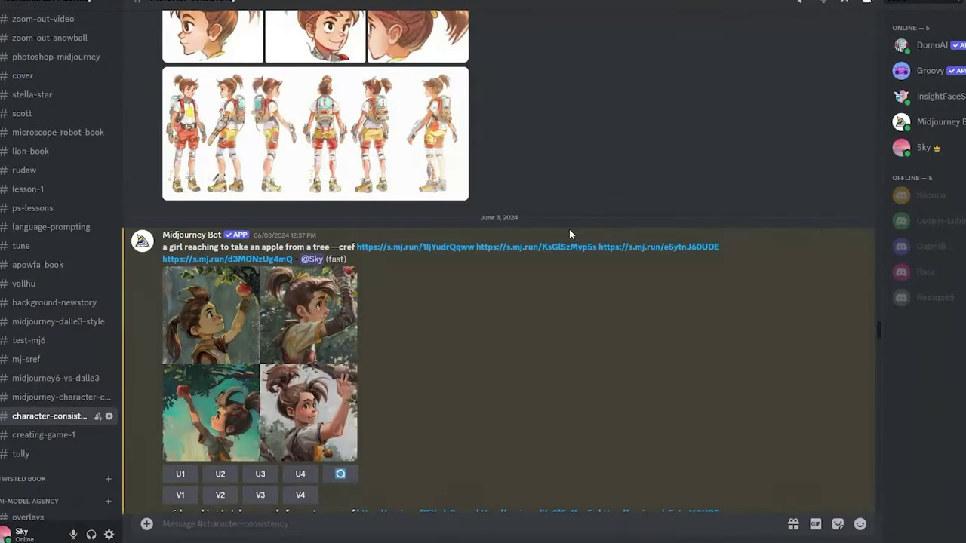
click(541, 247)
key(ctrl+w)
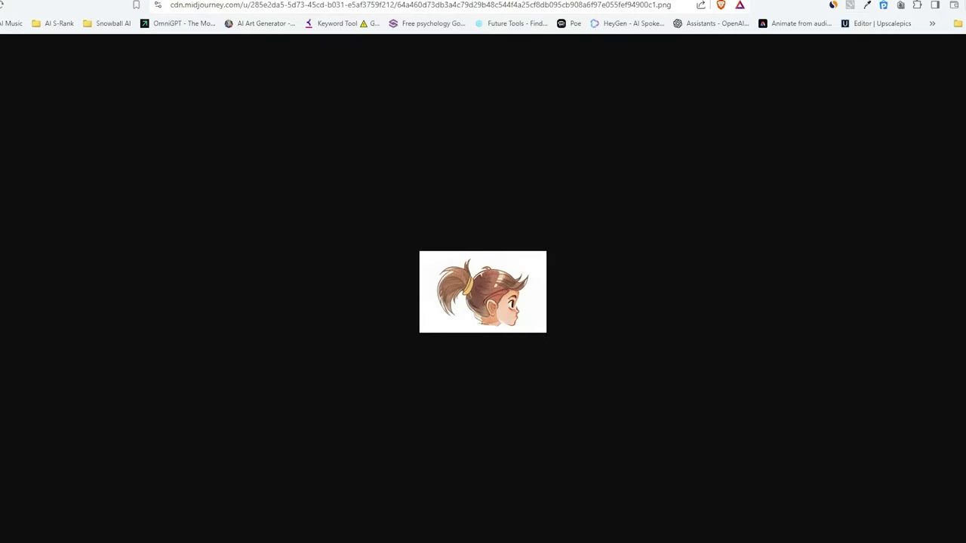
key(alt+Tab)
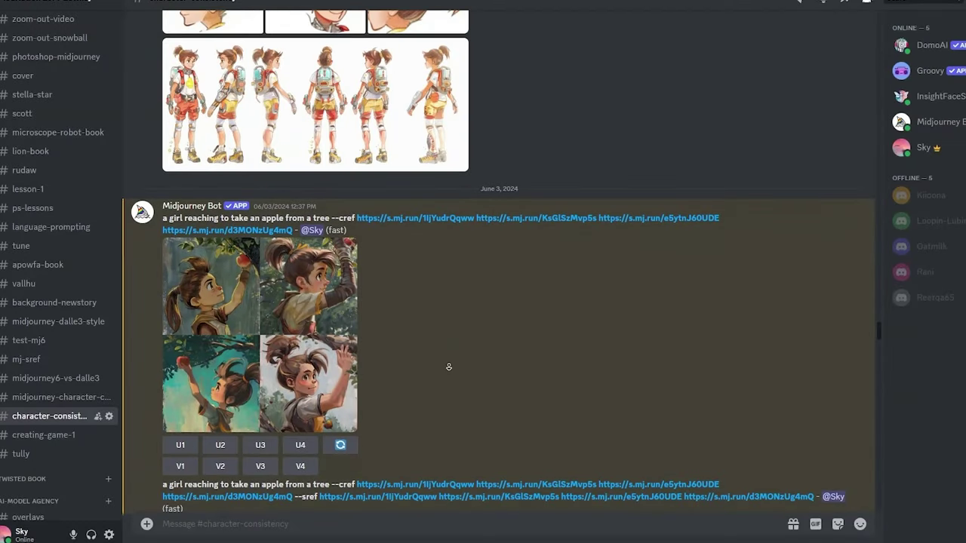
Preview the apple-picking grid and open the --sref style reference image
click(203, 297)
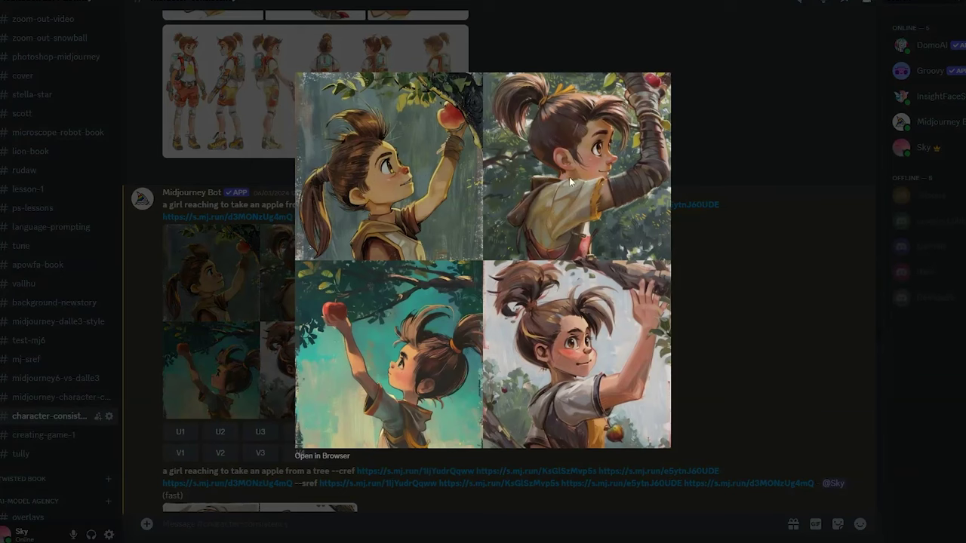
click(800, 277)
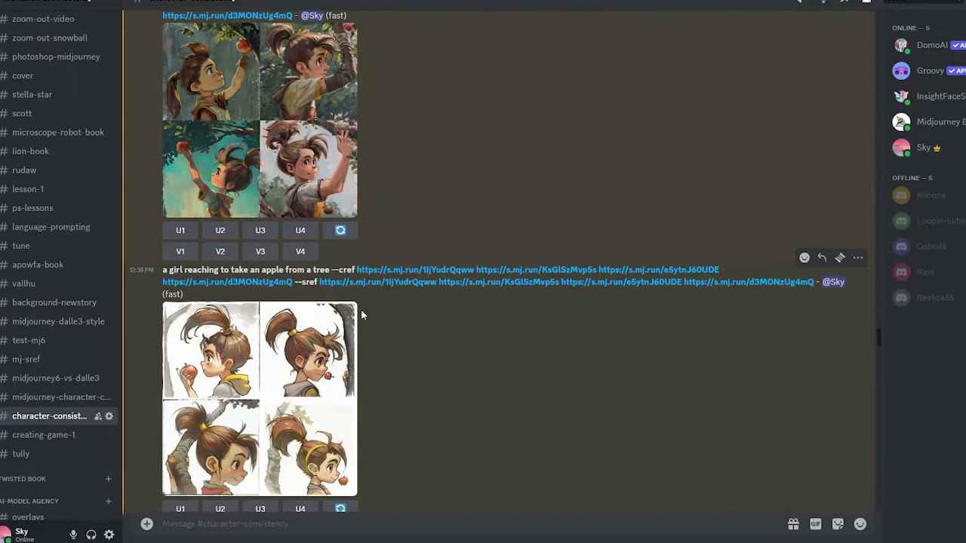
drag(310, 282, 317, 282)
click(381, 283)
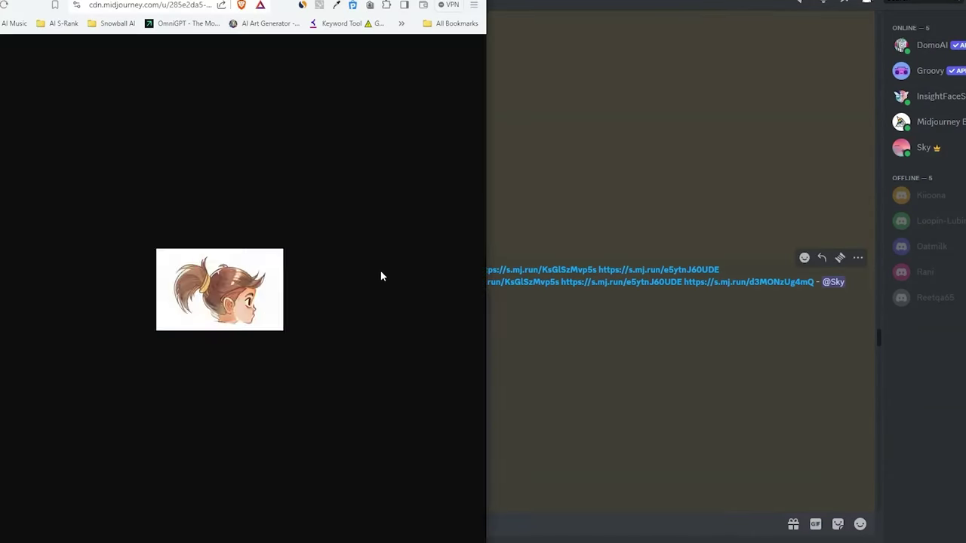
click(541, 151)
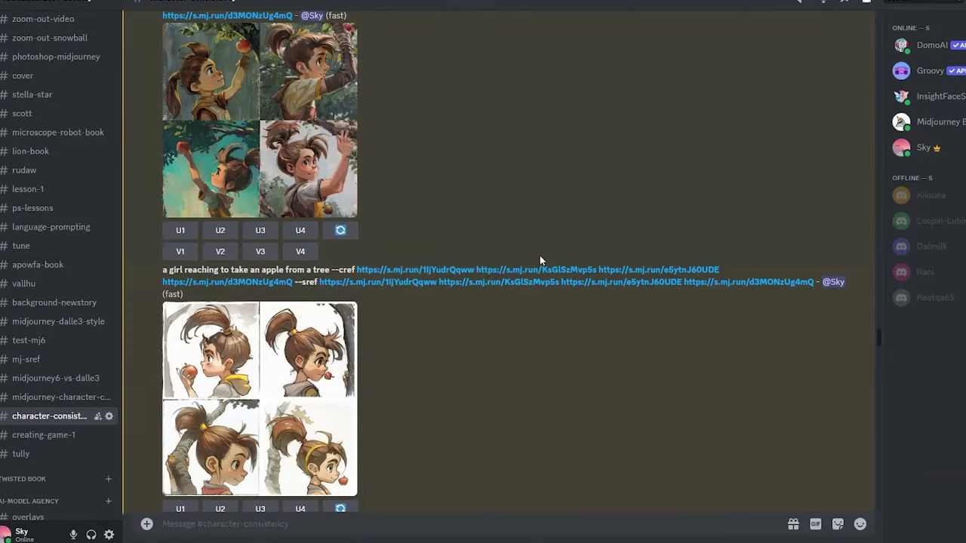
Preview the front-view face grid, then scroll down to the orange-tent watercolour grids
scroll(382, 363, down, 1)
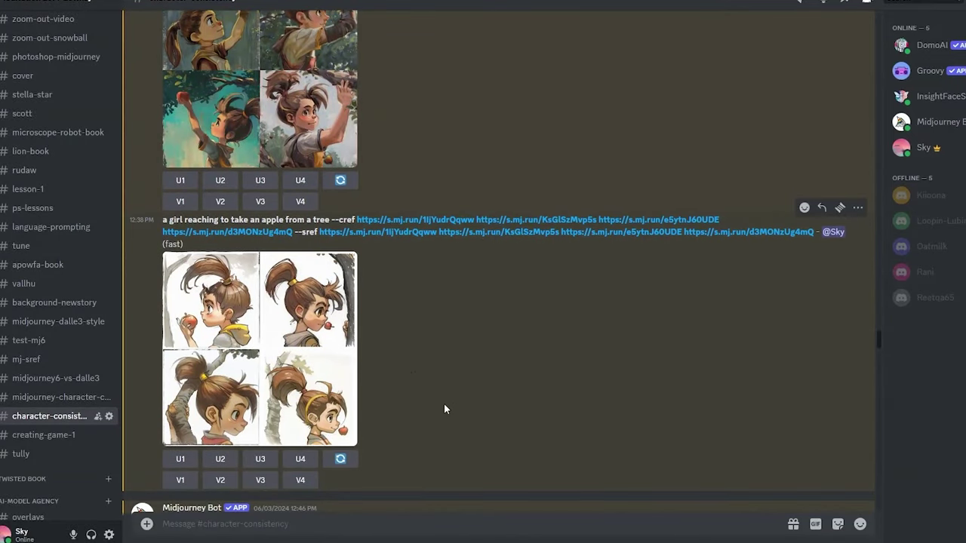
scroll(443, 409, up, 3)
scroll(544, 321, down, 3)
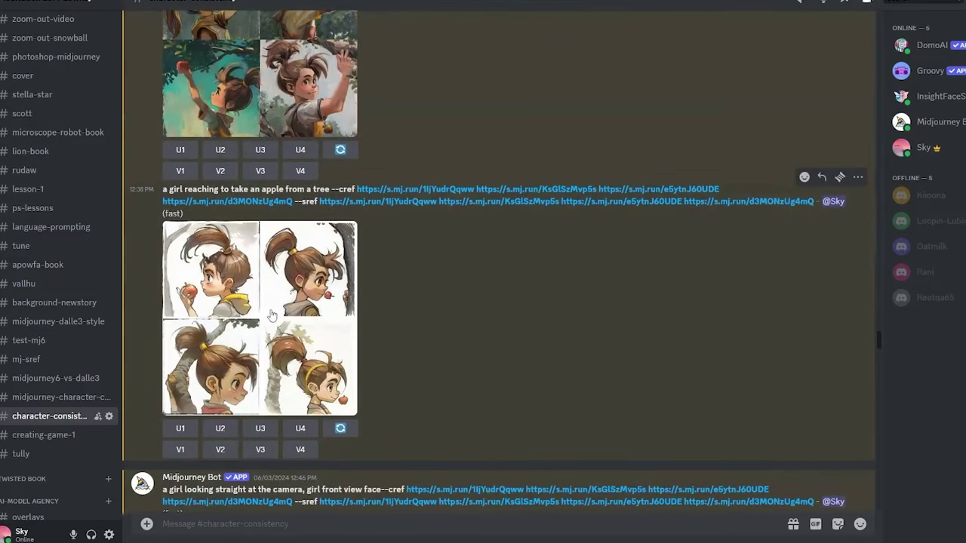
scroll(435, 320, up, 2)
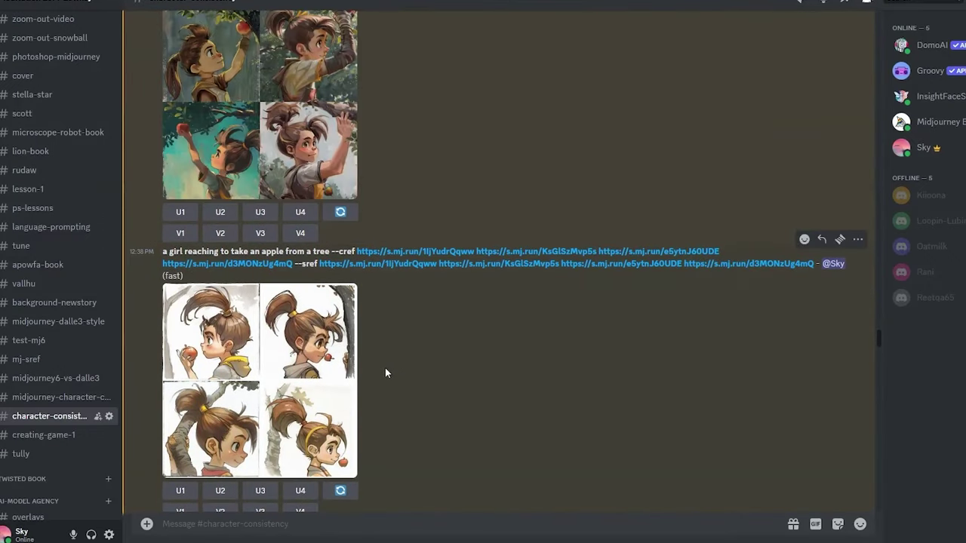
scroll(426, 378, down, 5)
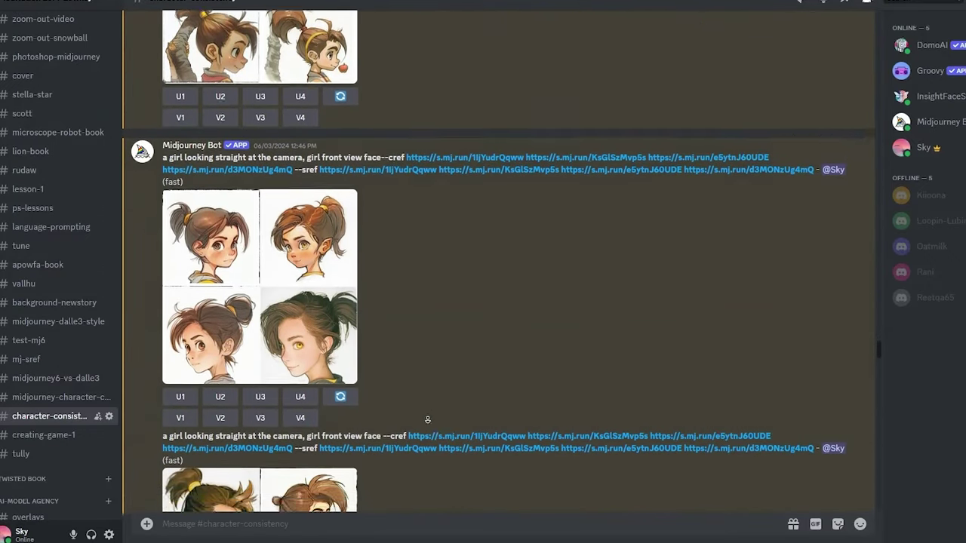
scroll(425, 419, up, 1)
scroll(270, 370, down, 5)
scroll(442, 363, up, 6)
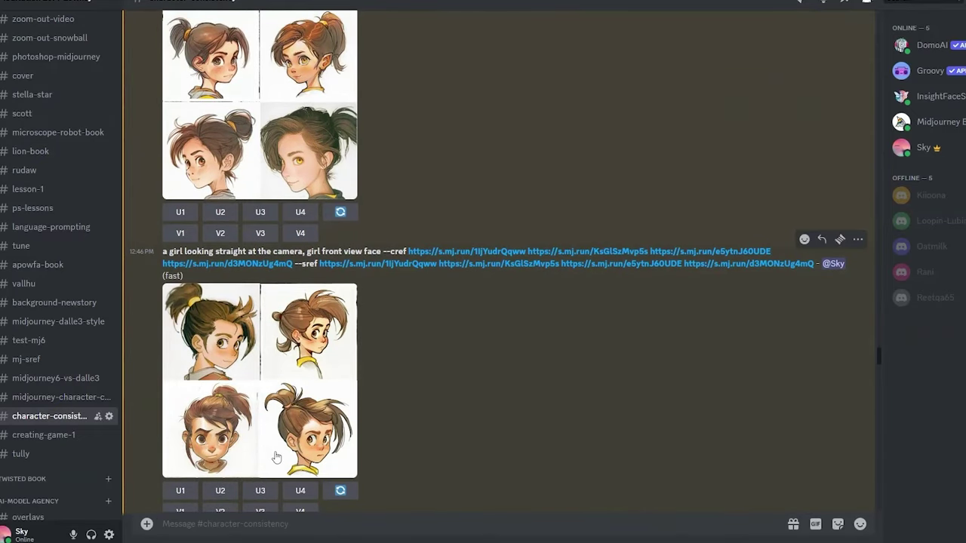
click(326, 456)
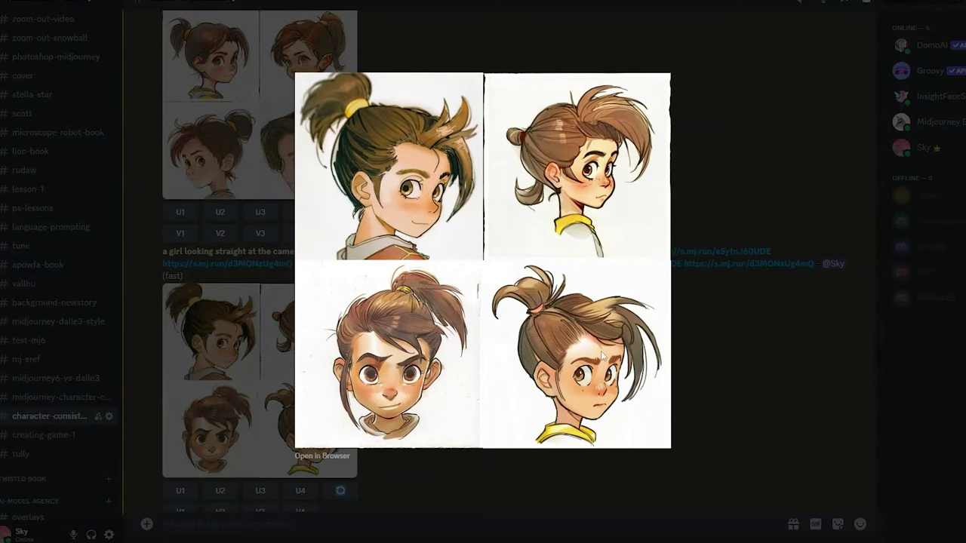
click(738, 414)
scroll(359, 398, down, 10)
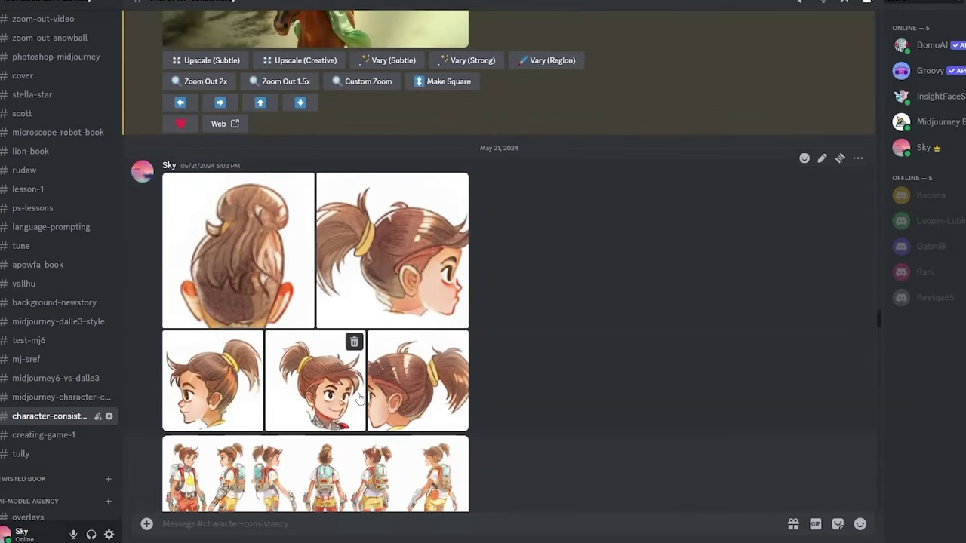
scroll(302, 340, down, 10)
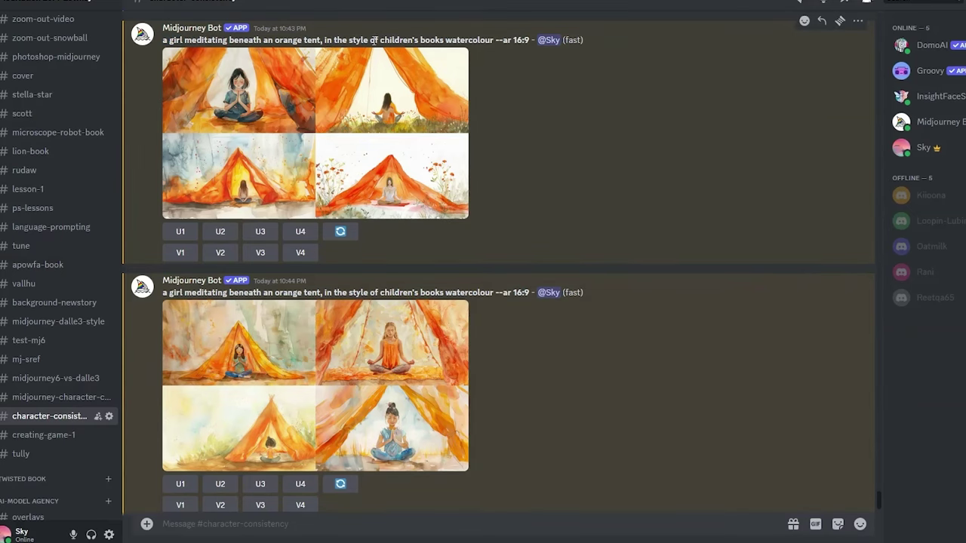
Preview the upper orange-tent grid, then upscale image 1 with U1
click(266, 121)
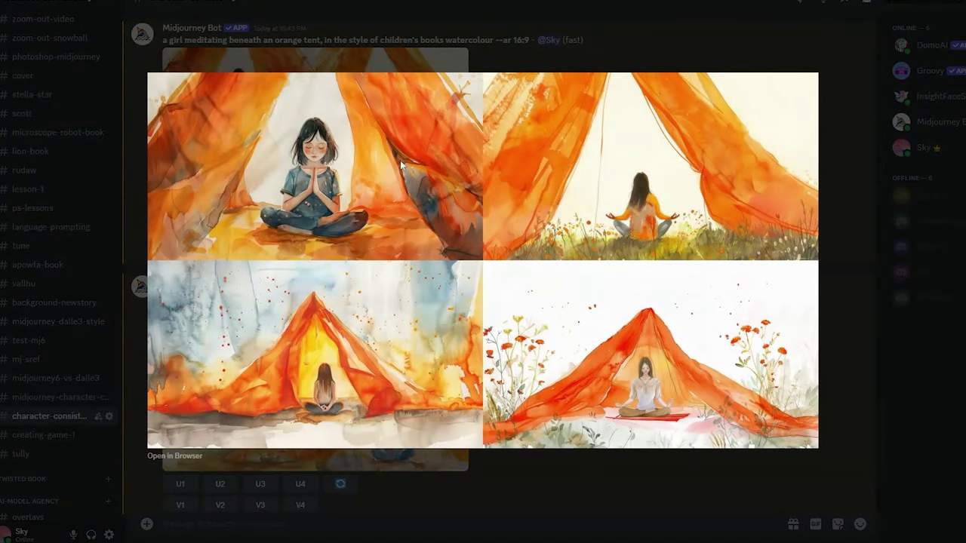
click(432, 40)
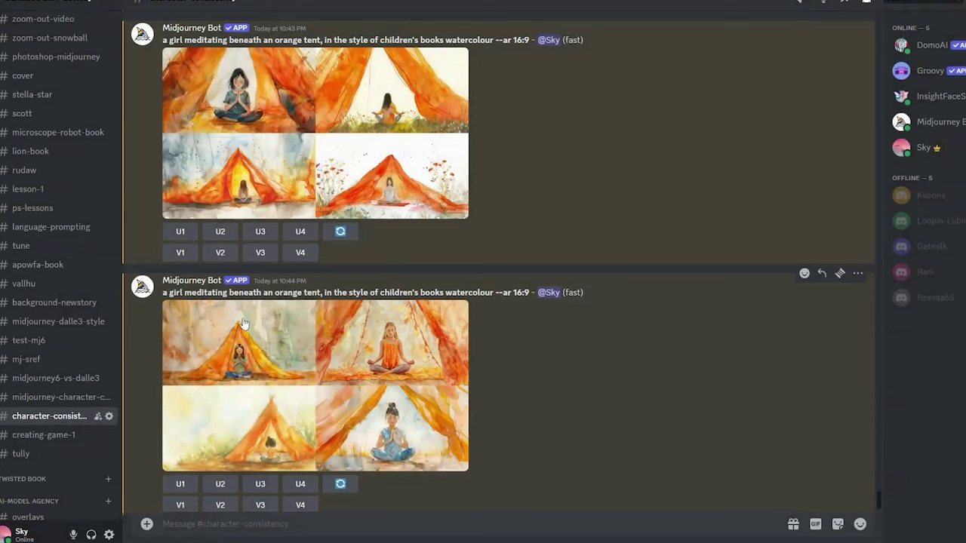
click(181, 231)
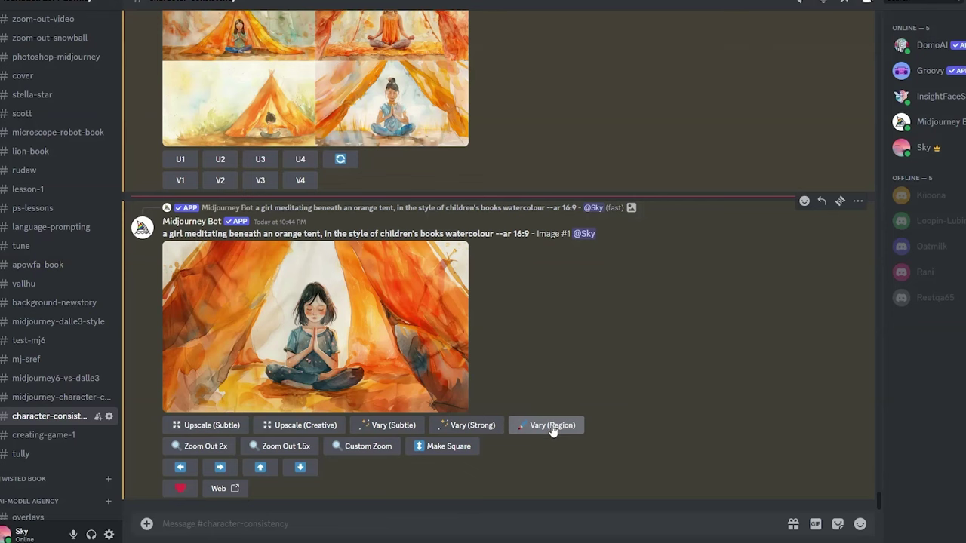
Mask the girl's head in Vary (Region) with a rectangle, replacing an undone freehand mask
click(552, 427)
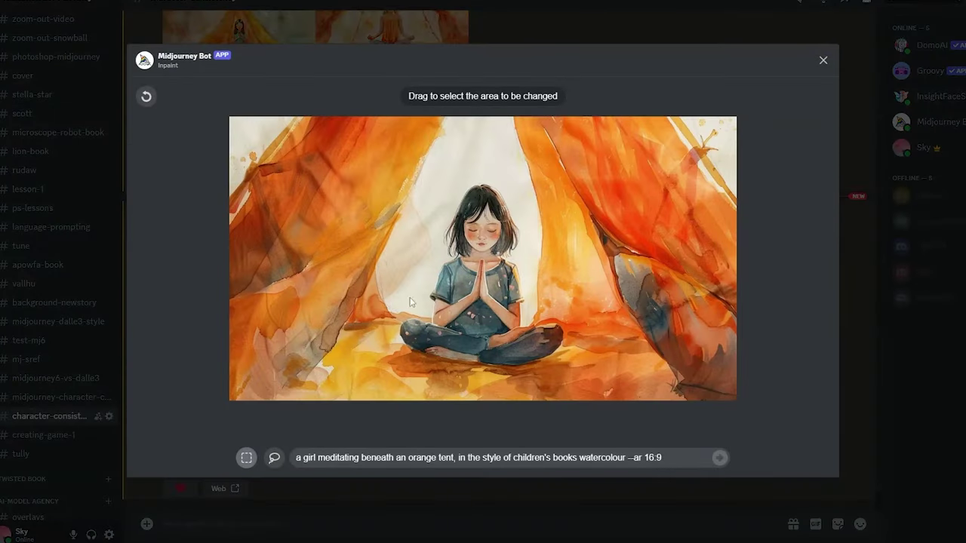
click(275, 457)
mouse_move(496, 264)
mouse_down()
mouse_move(531, 240)
mouse_move(522, 193)
mouse_move(486, 170)
mouse_move(450, 178)
mouse_move(424, 215)
mouse_move(466, 275)
mouse_up()
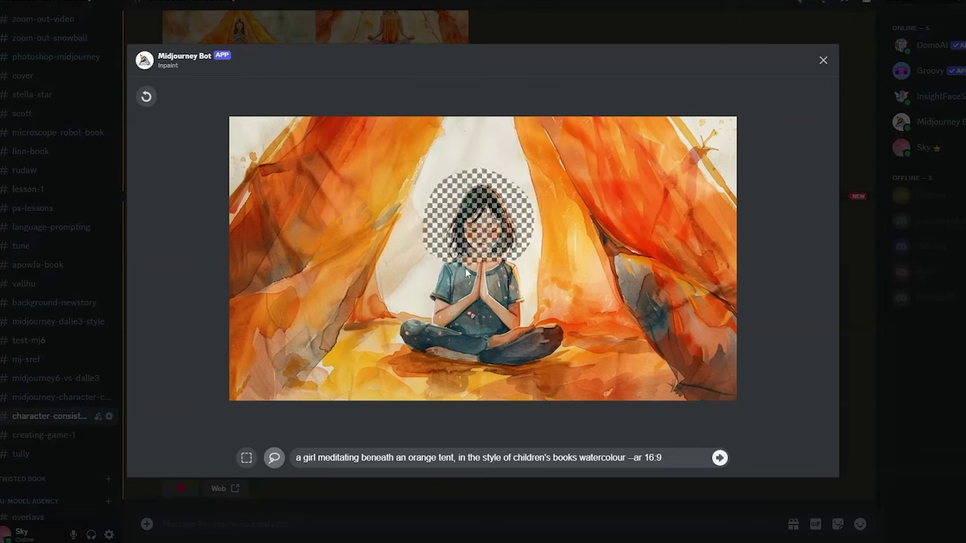
click(147, 96)
click(246, 458)
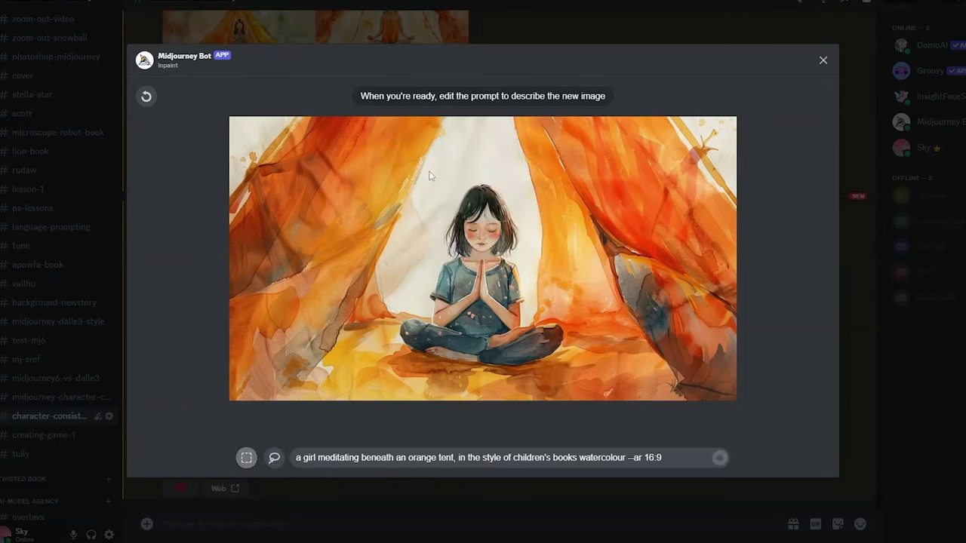
drag(430, 170, 537, 268)
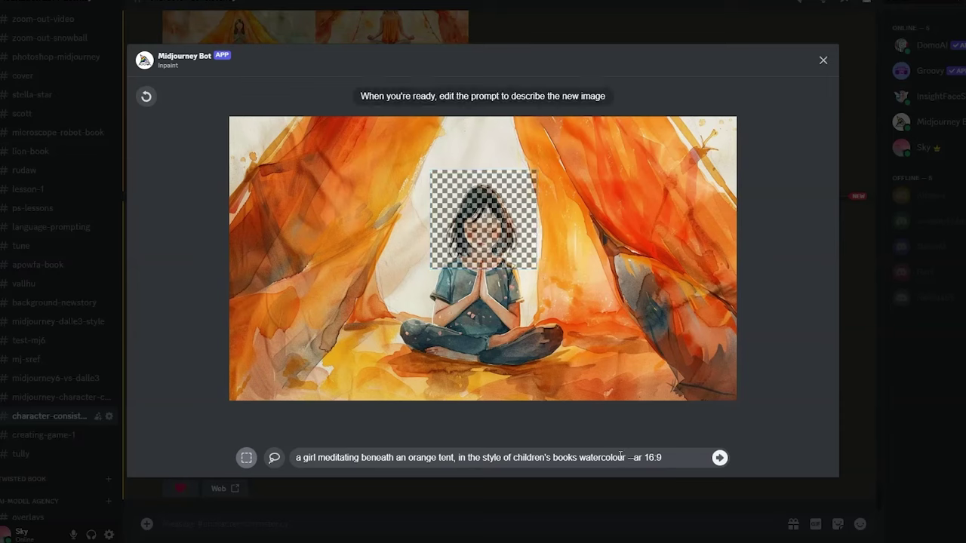
Change the prompt to 'a girl --cref' plus the pasted reference links, fix the spacing, and submit
drag(628, 458, 283, 466)
text(a girl -)
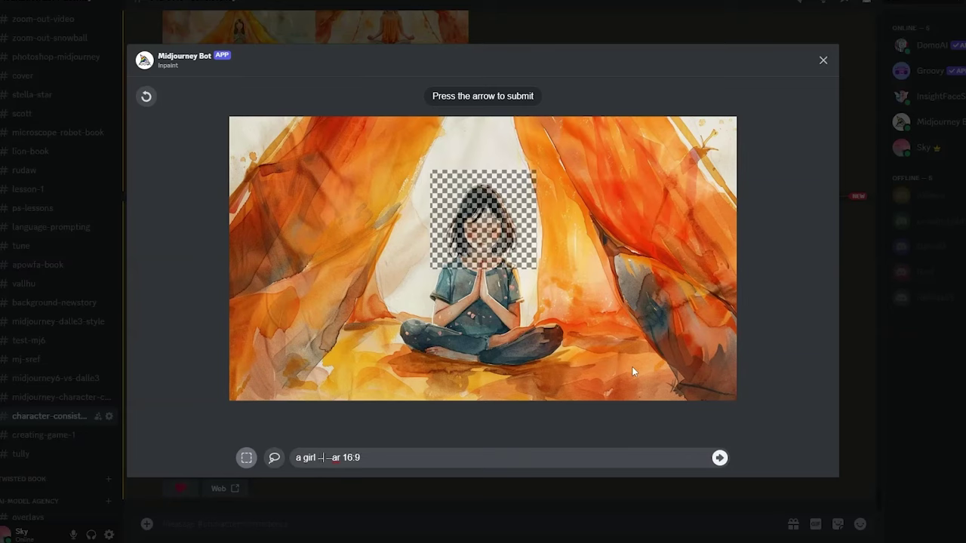
text(-cref)
text(--cref https://s.mj.run/1ljYudrQqww https://s.mj.run/KsGlSzMvp5s https://s.mj.run/e5ytnJ60UDE)
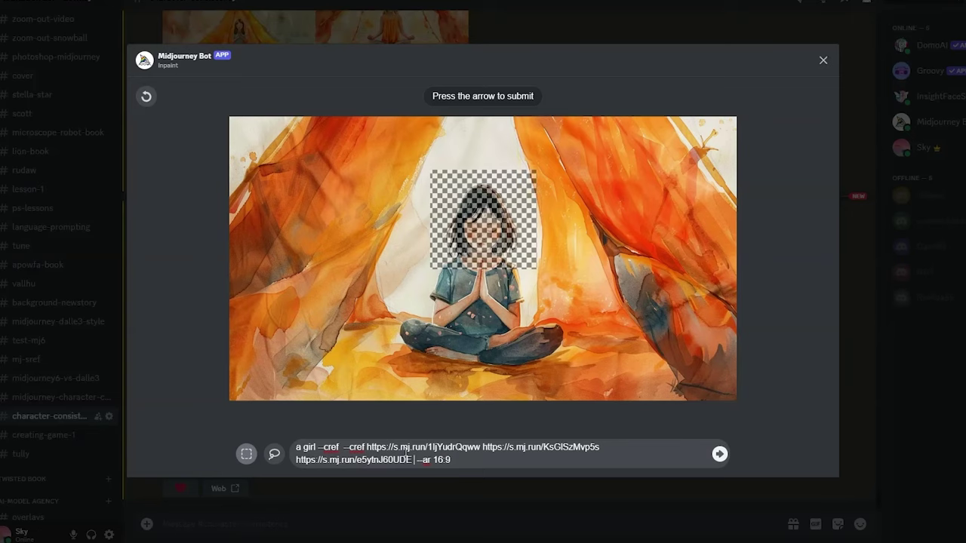
key(BackSpace)
key(BackSpace)
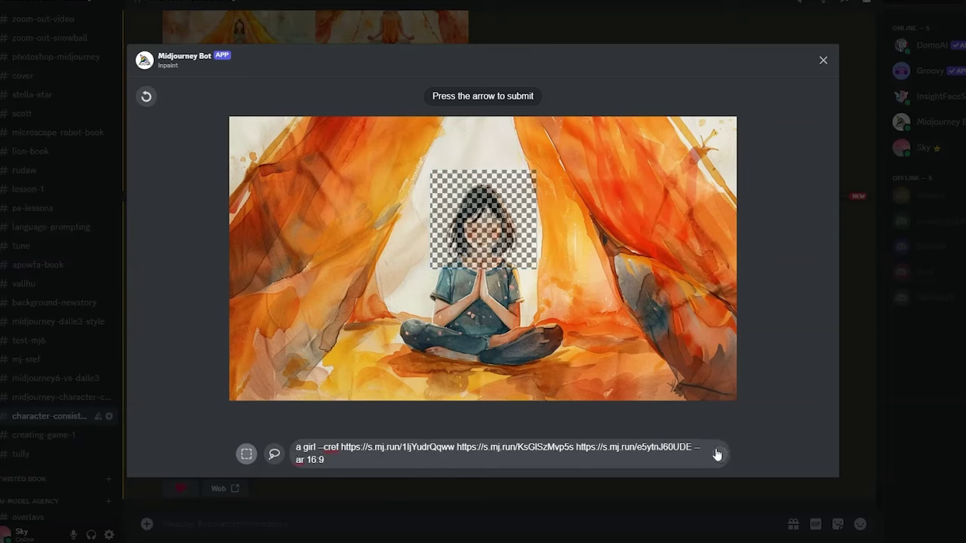
click(720, 454)
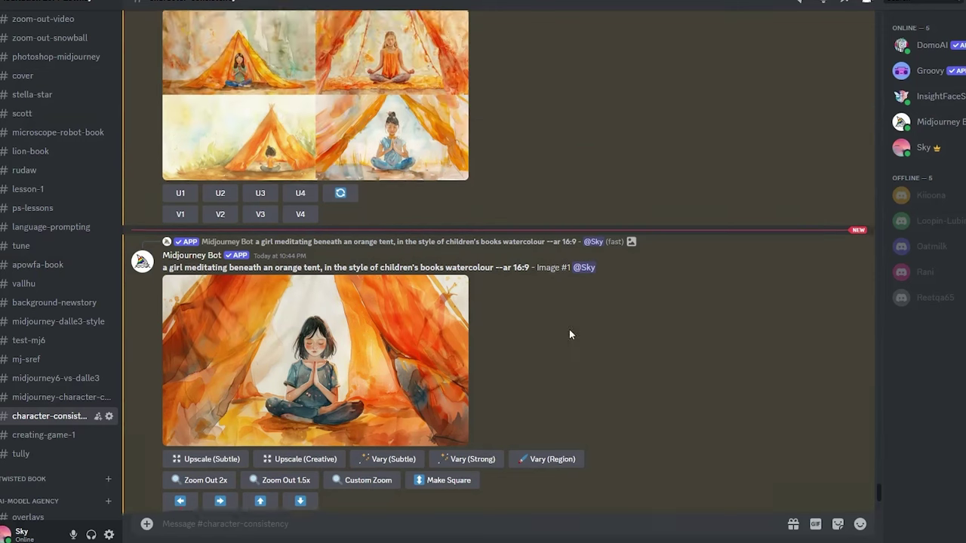
Inspect the girl-in-tent grid enlarged, then upscale image 2 with U2
scroll(513, 378, up, 4)
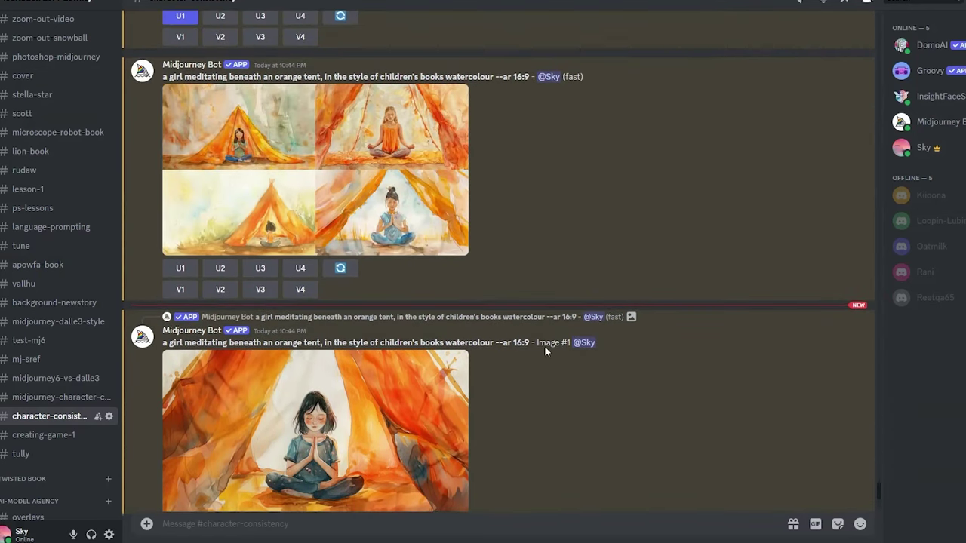
click(399, 209)
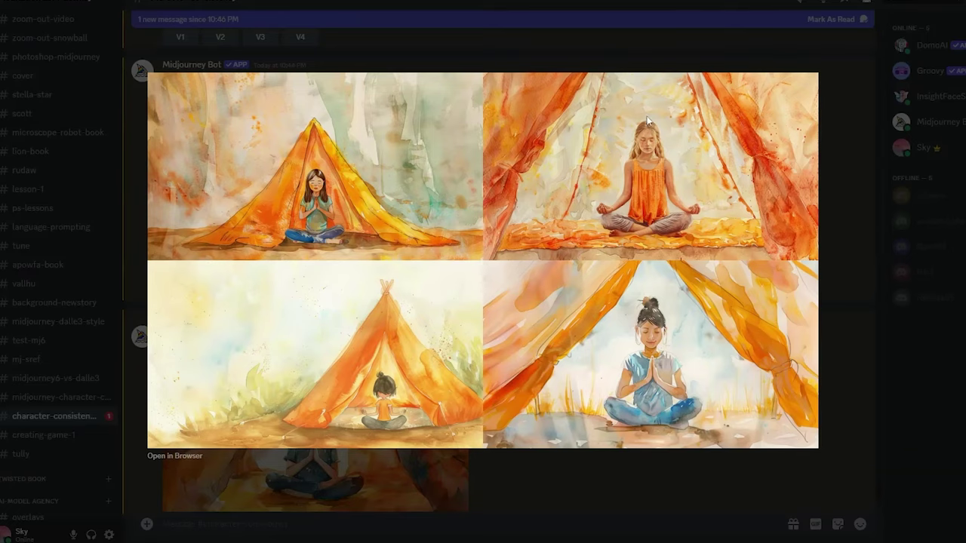
click(566, 54)
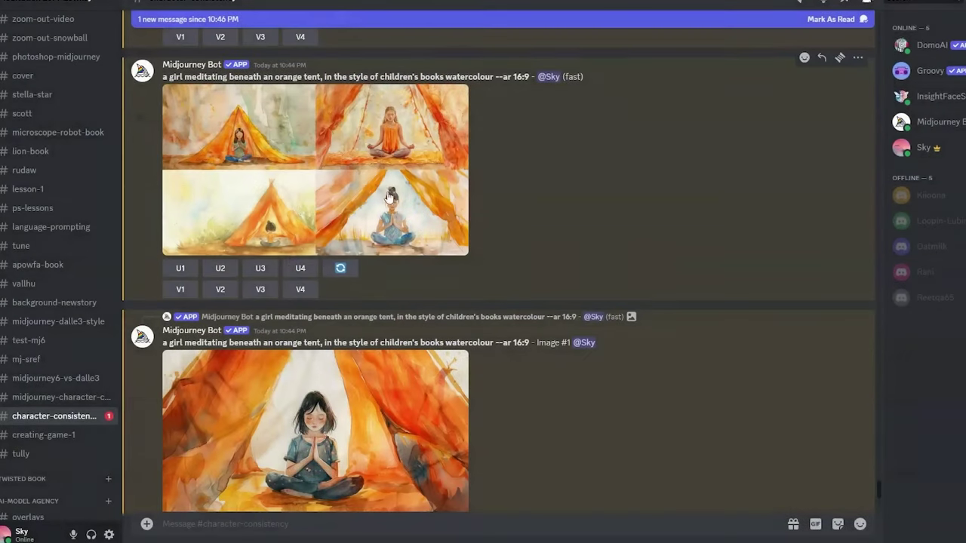
click(220, 270)
Preview the new face-swapped tent grid enlarged, then close the viewer
scroll(531, 163, down, 10)
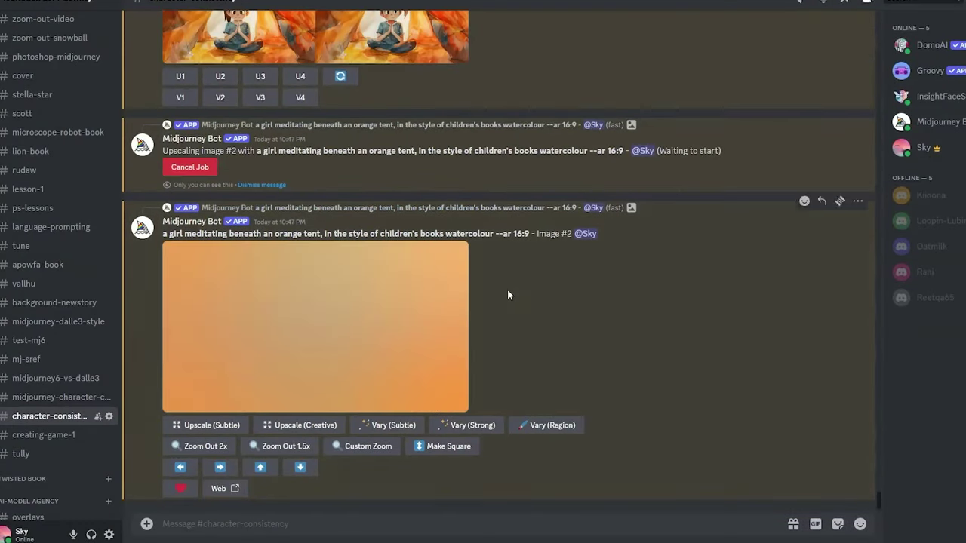
scroll(543, 316, up, 2)
scroll(535, 246, up, 1)
click(457, 318)
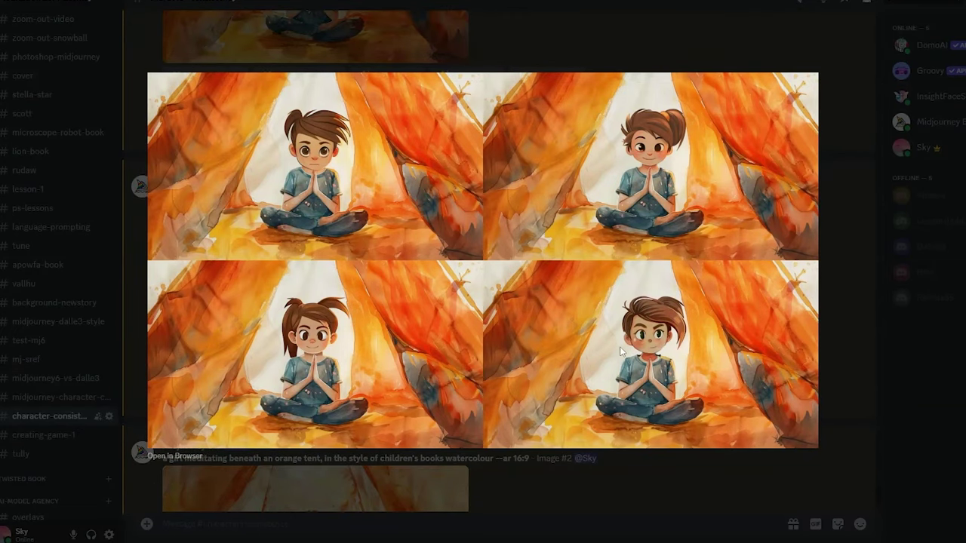
key(Escape)
scroll(564, 212, up, 15)
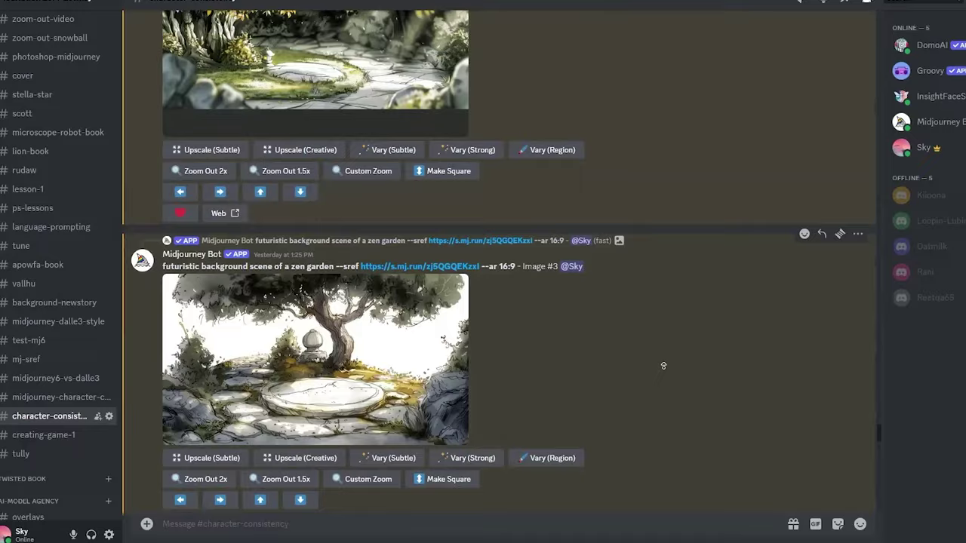
Enlarge the grid of four cartoon children meditating in the orange tent to compare hairstyles
scroll(579, 240, up, 20)
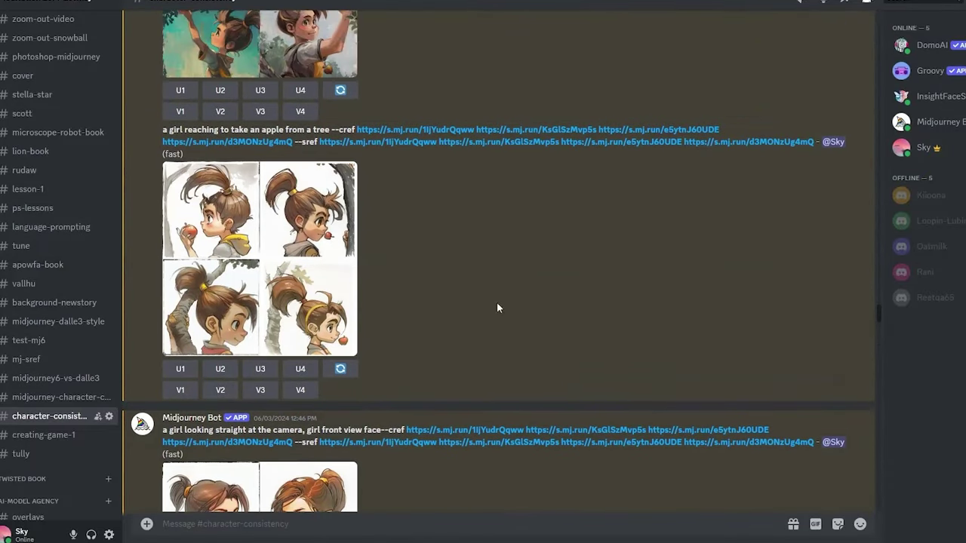
scroll(440, 240, up, 5)
scroll(568, 331, down, 10)
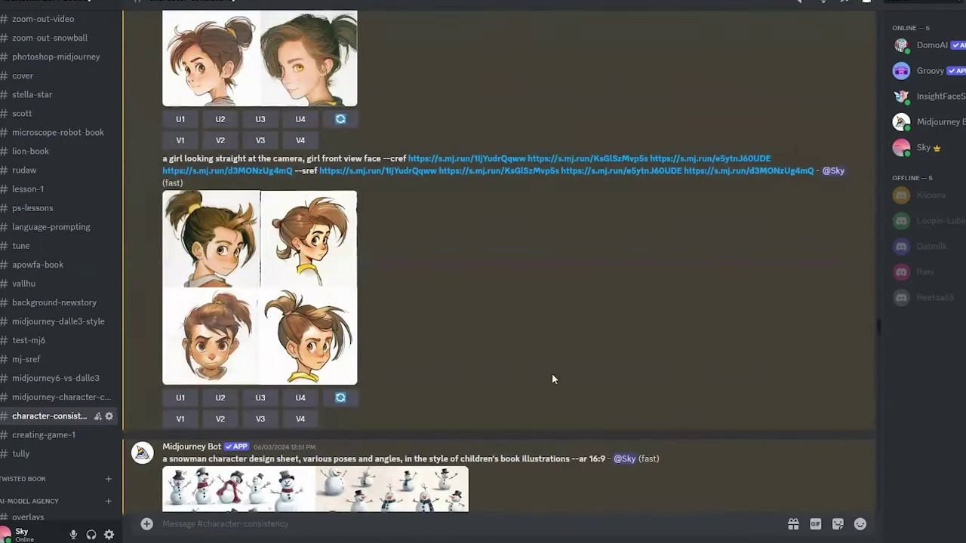
click(328, 303)
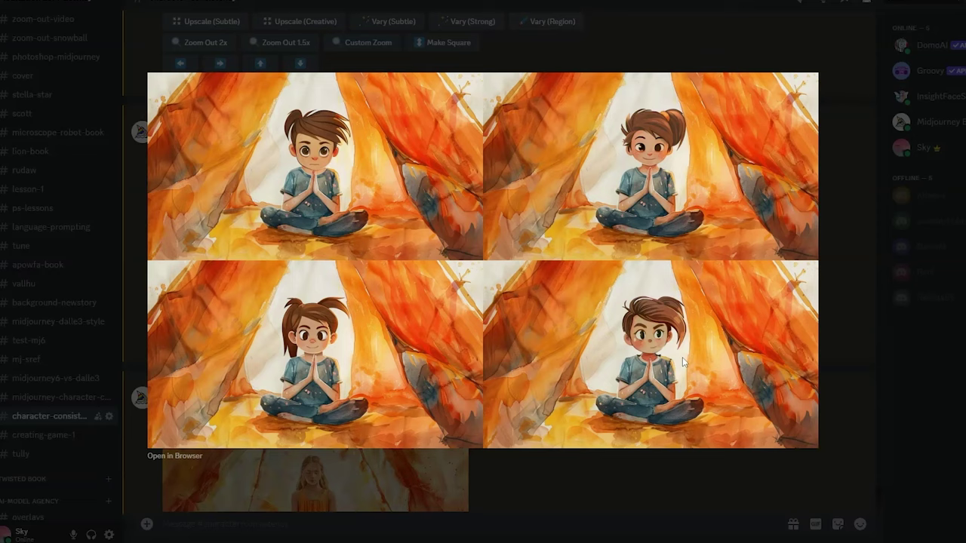
Review the face-swapped variation grid again and upscale the fourth one with U4
click(443, 32)
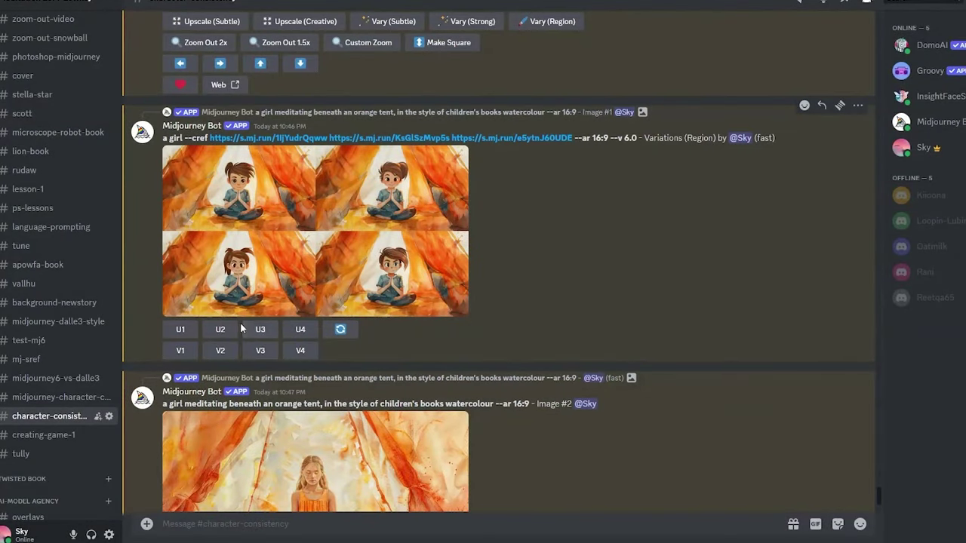
click(393, 287)
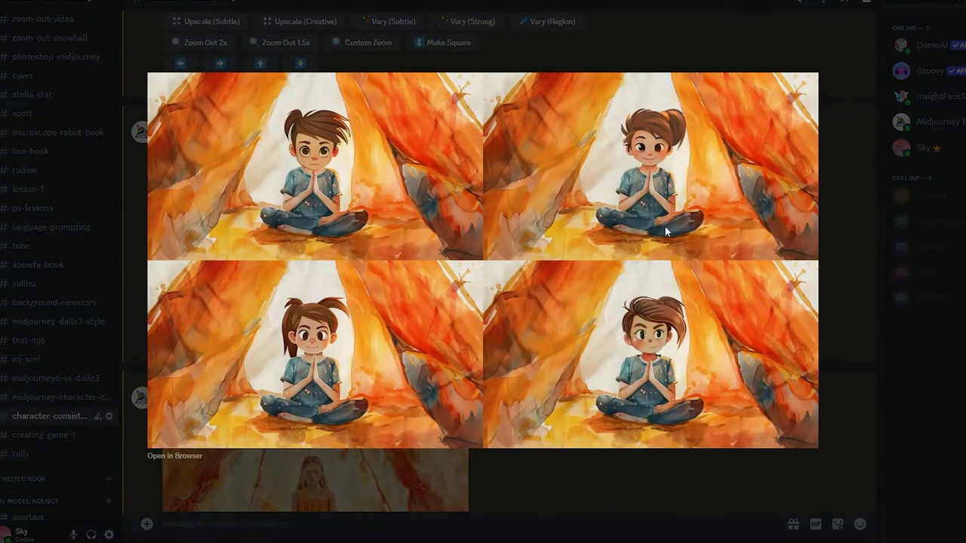
click(586, 71)
click(302, 330)
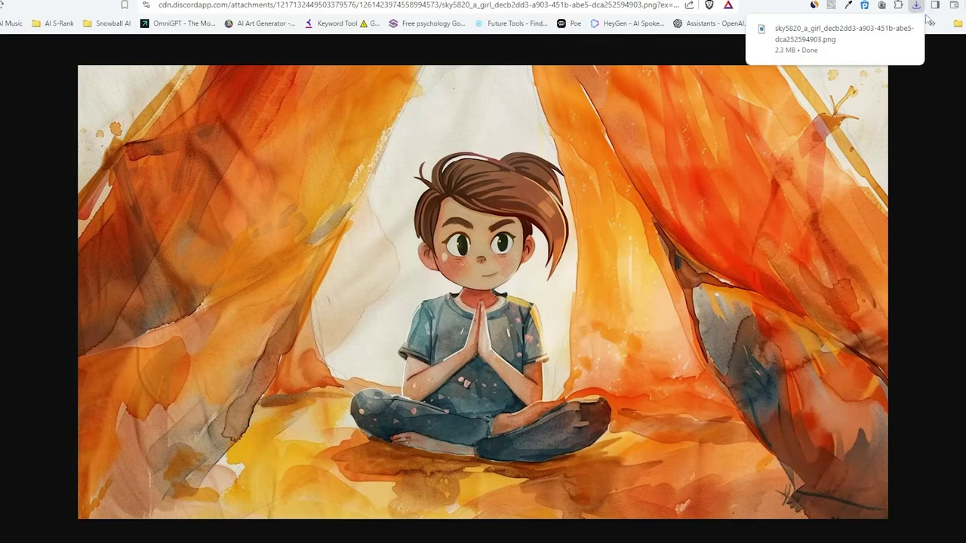
Open the downloaded Image #4 PNG in Adobe Photoshop 2023 from File Explorer
click(891, 32)
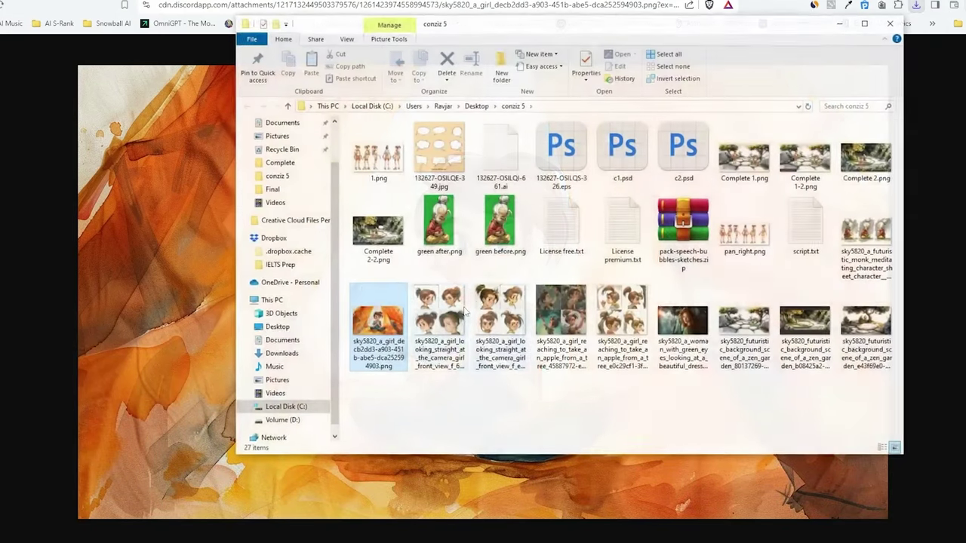
right_click(405, 324)
mouse_move(629, 366)
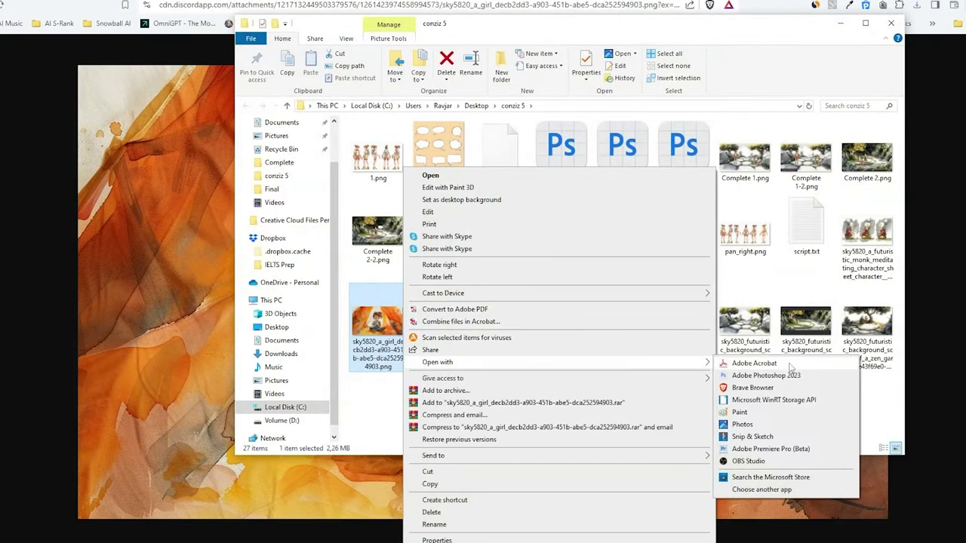
click(795, 379)
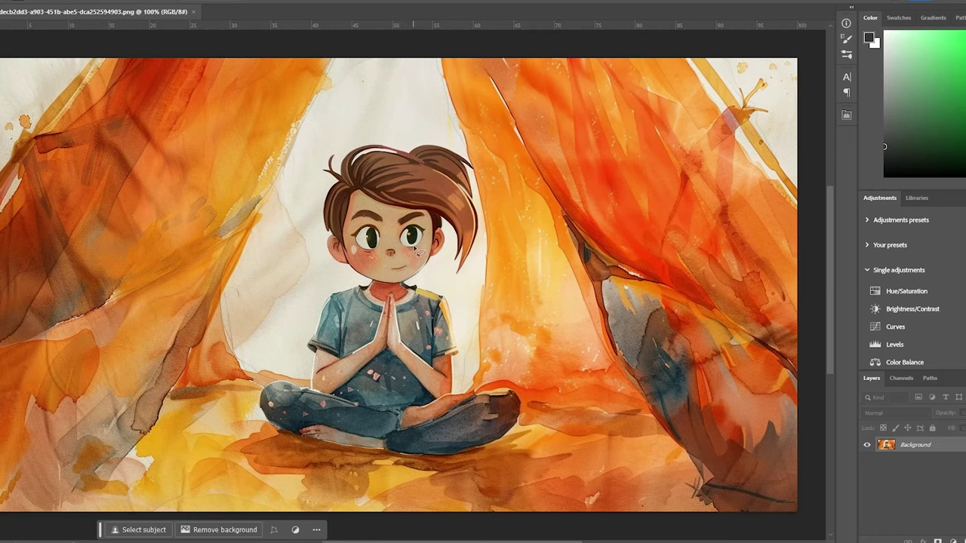
Lasso the boy's eyes and Generative Fill 'remove eyes', keeping the third variation
mouse_move(406, 256)
mouse_down()
mouse_move(428, 228)
mouse_move(416, 221)
mouse_move(397, 245)
mouse_move(409, 259)
mouse_move(362, 256)
mouse_move(400, 248)
mouse_move(378, 250)
mouse_move(383, 229)
mouse_move(352, 229)
mouse_move(385, 254)
mouse_up()
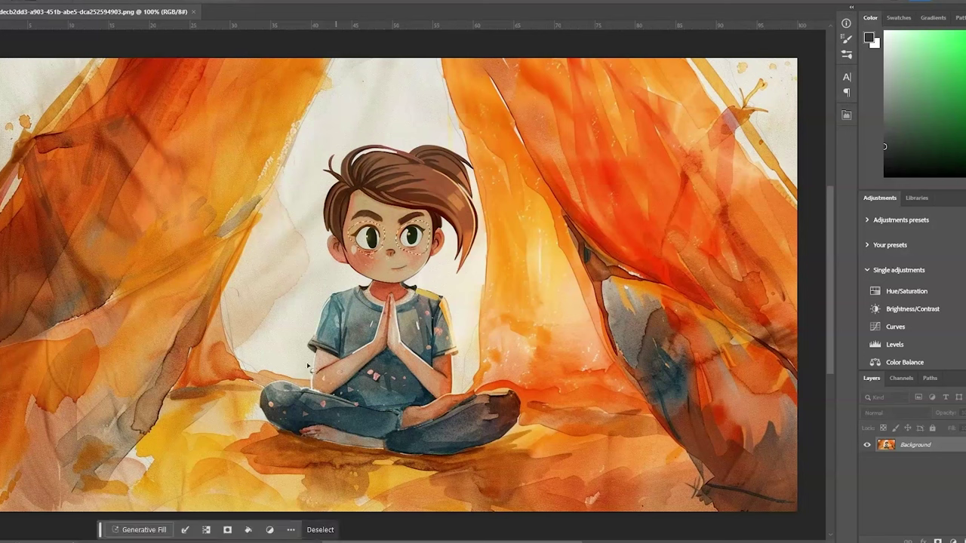
click(130, 527)
text(remove eyes)
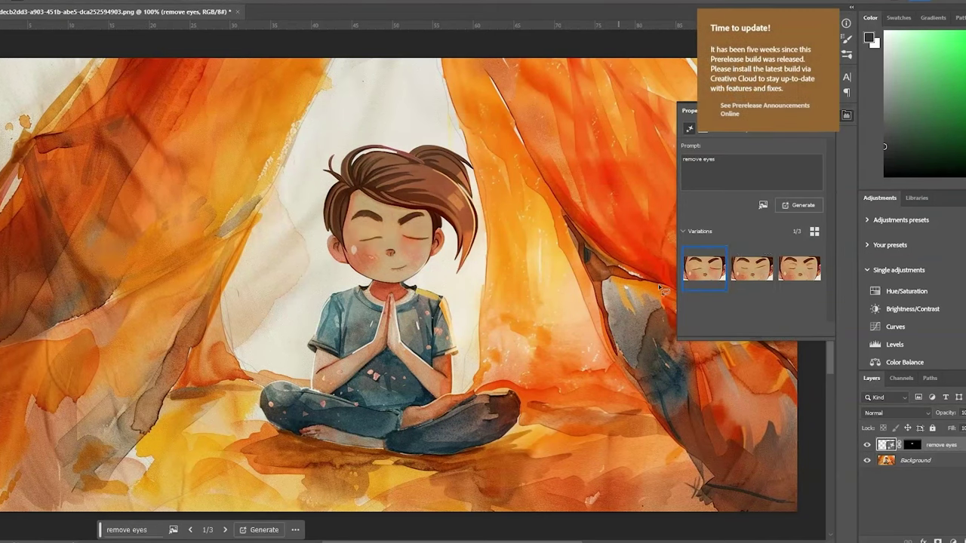
mouse_move(751, 273)
mouse_move(702, 269)
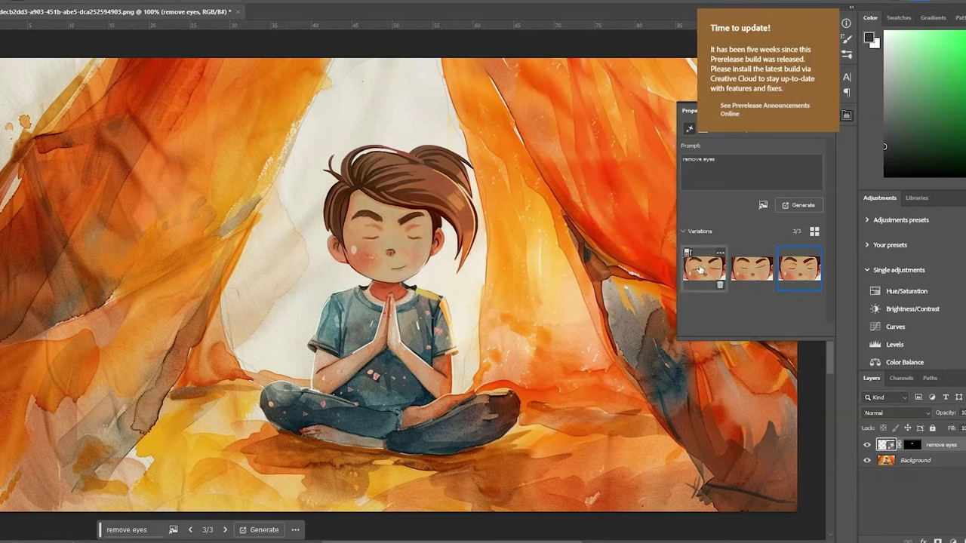
click(800, 269)
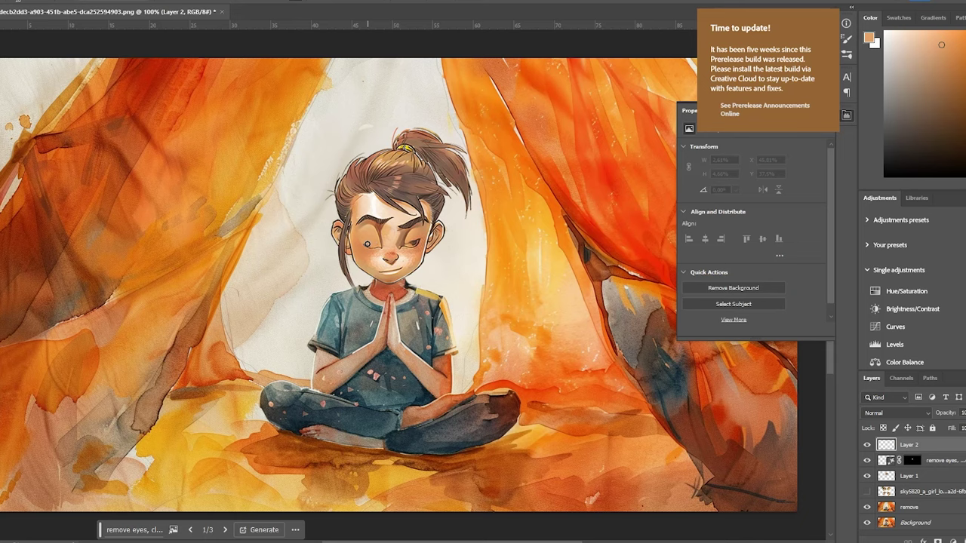
Reselect the eyes on the new face layer and generate 'closed eyes, meditating closing eyes'
key(ctrl+d)
alt+click(368, 244)
key(ctrl+shift+d)
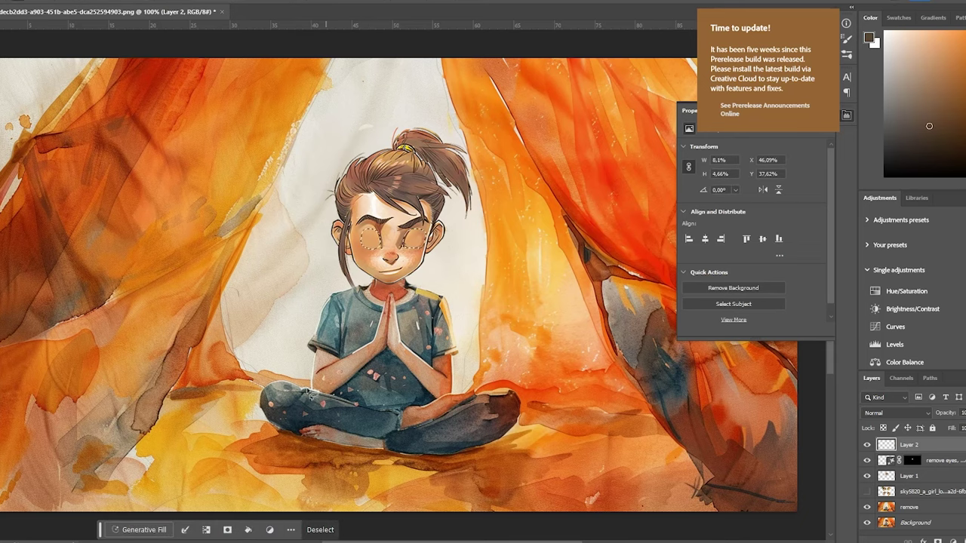
click(143, 529)
key(Return)
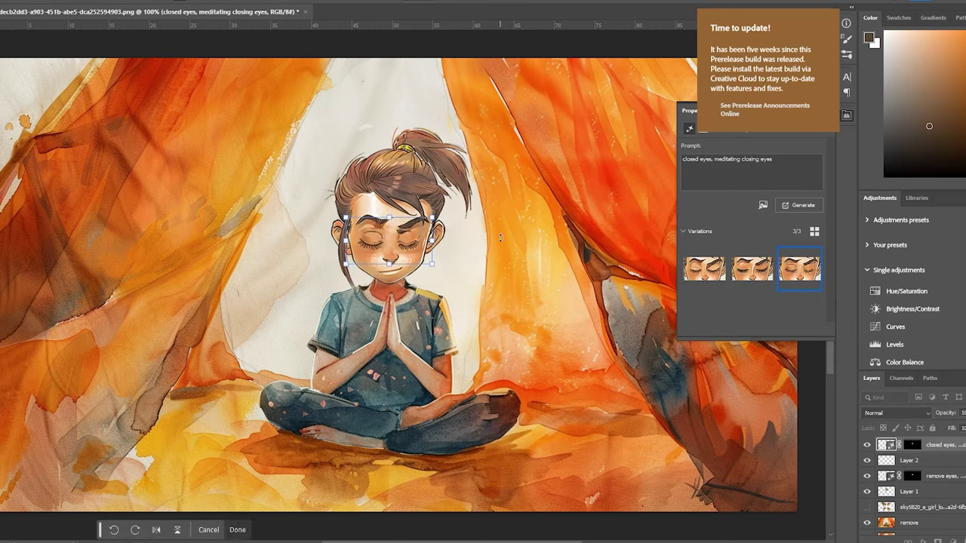